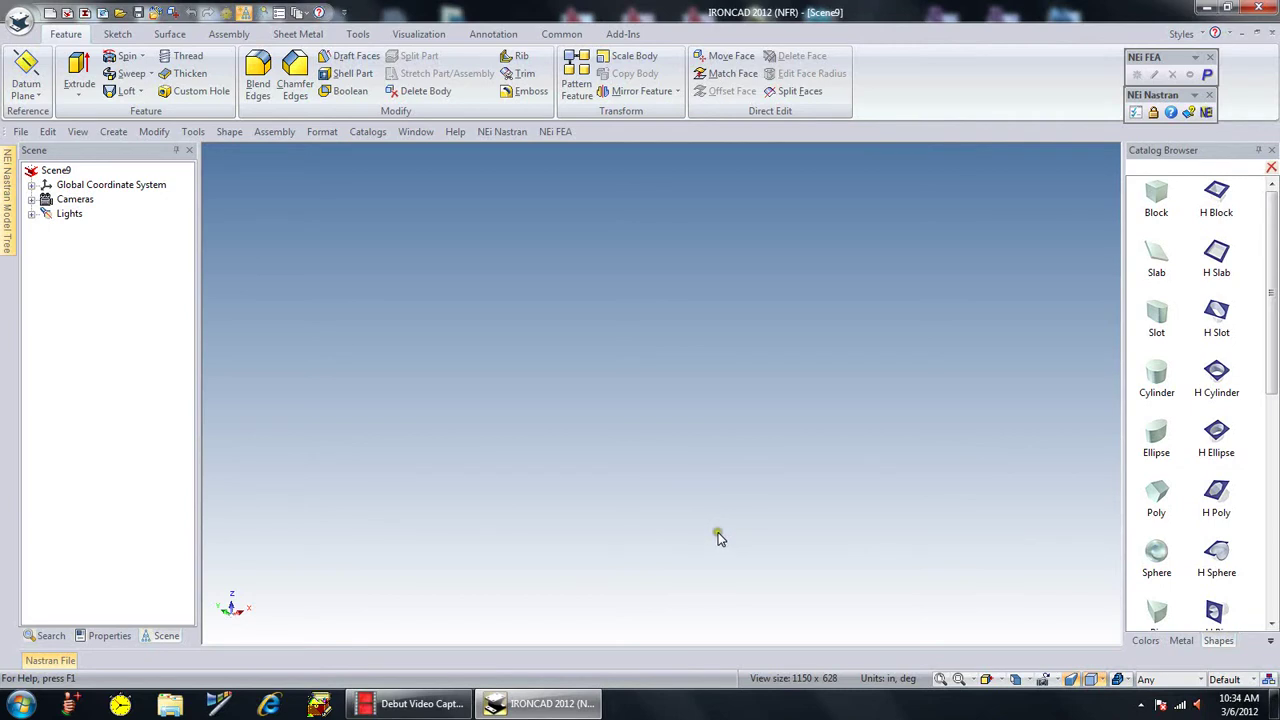
# Add a block to the scene and set its width to 2.5 in.
pyautogui.moveTo(1156, 195); pyautogui.dragTo(657, 422)
pyautogui.scroll(4, 688, 408)
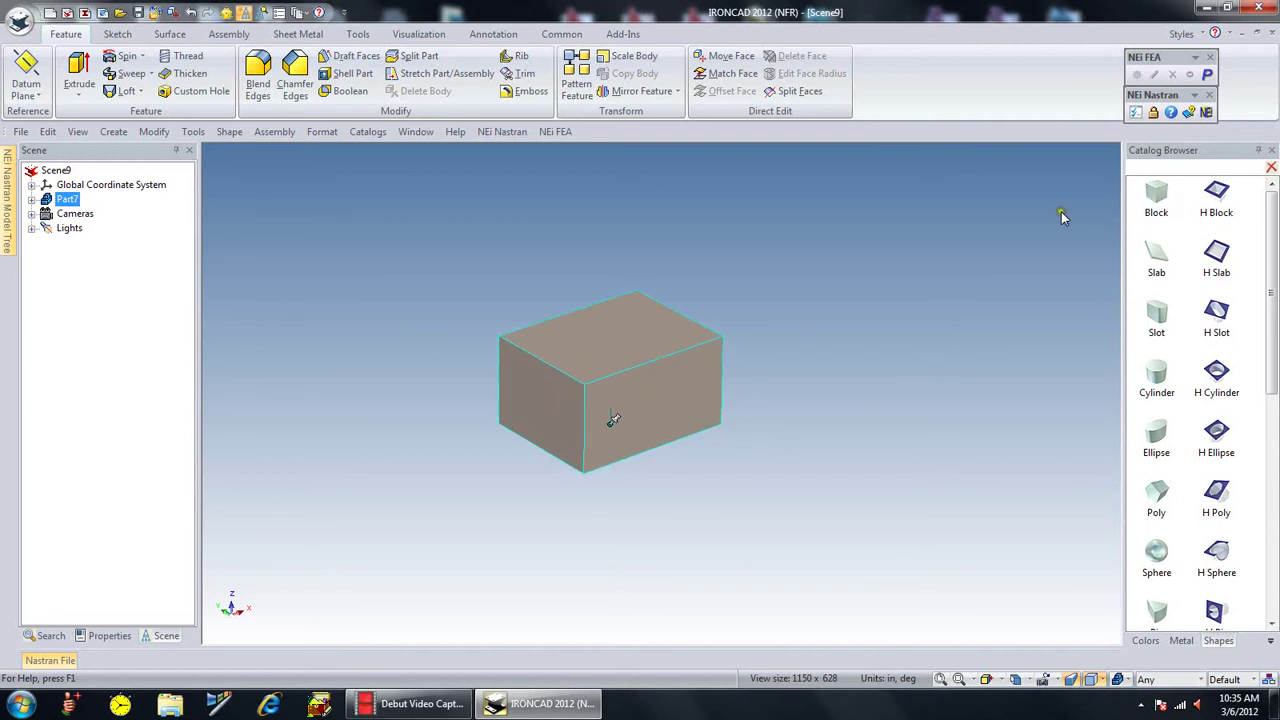
pyautogui.moveTo(1062, 217); pyautogui.dragTo(697, 440)
pyautogui.write('2')
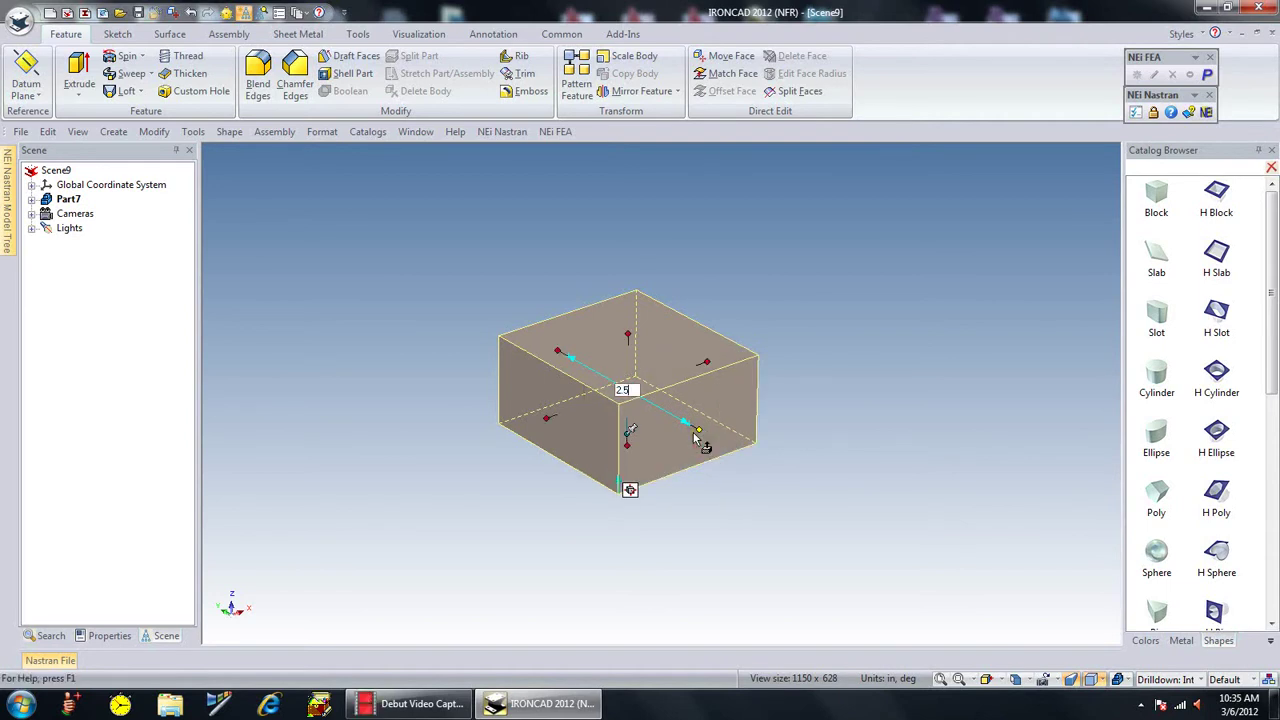
pyautogui.write('.5')
pyautogui.press('Return')
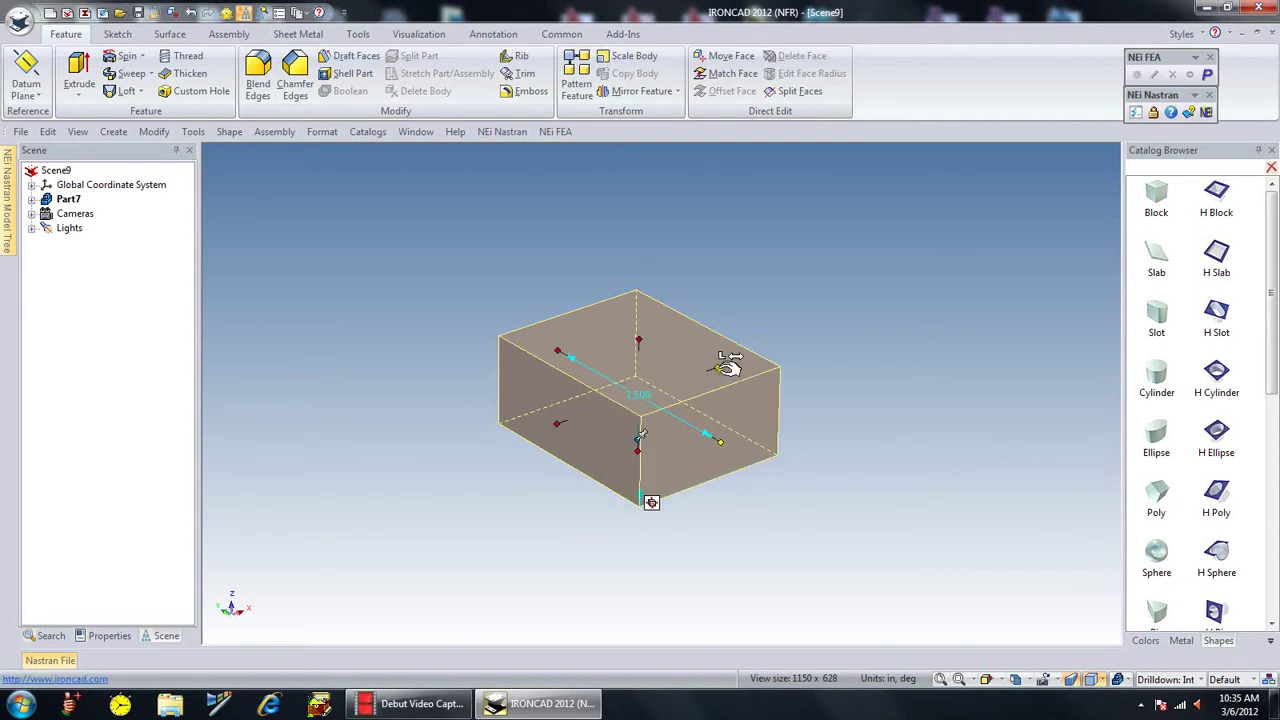
# Set the block's length to 4 in and its height to 1 in.
pyautogui.moveTo(724, 366); pyautogui.dragTo(758, 382)
pyautogui.write('4')
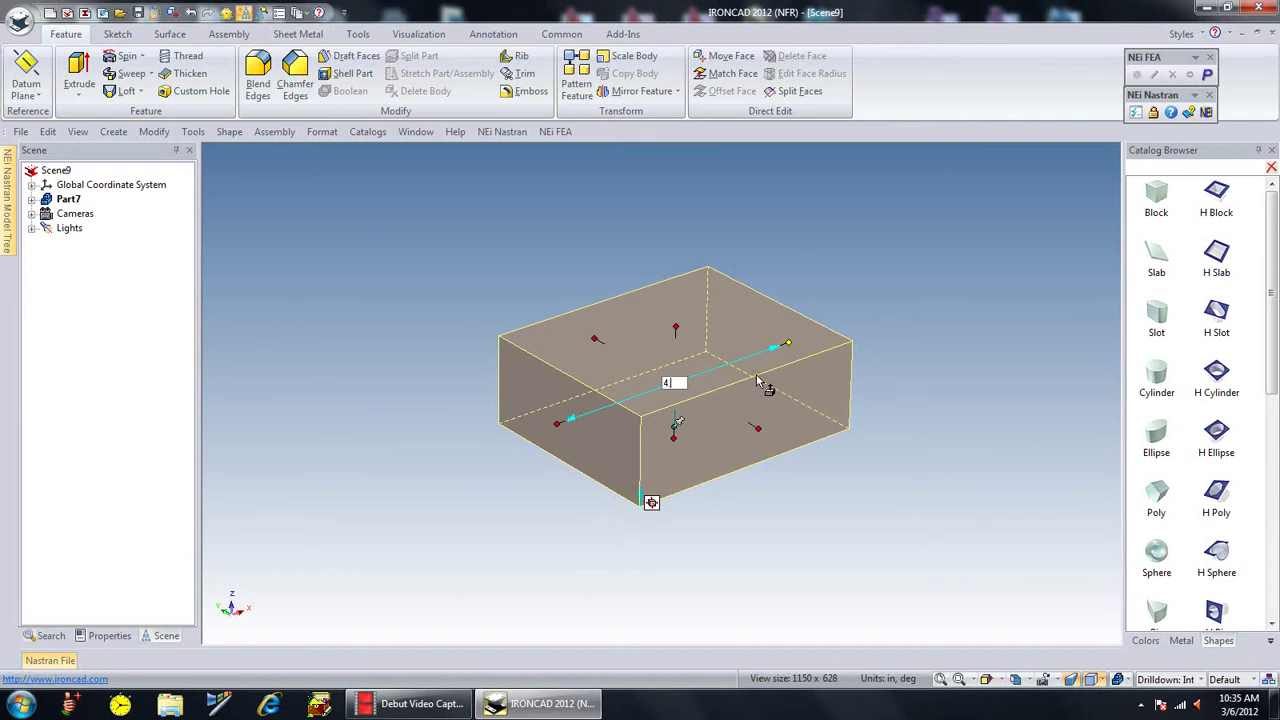
pyautogui.press('Return')
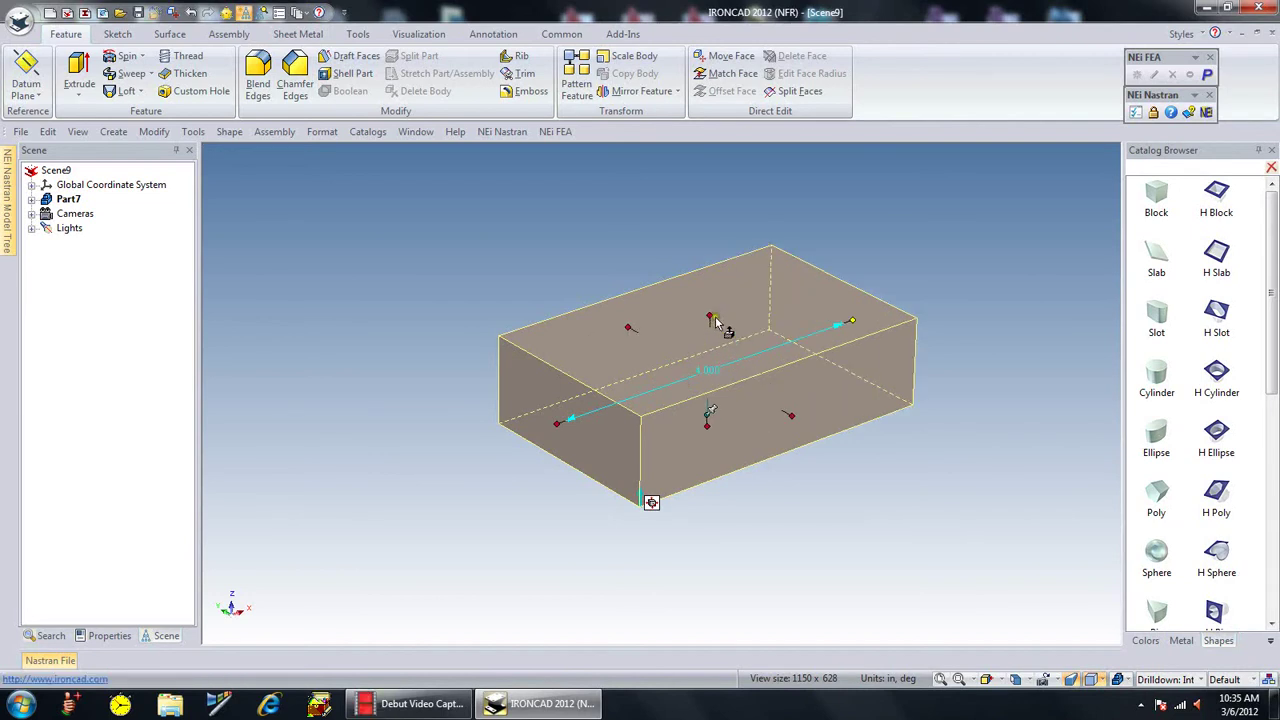
pyautogui.moveTo(711, 318); pyautogui.dragTo(710, 270)
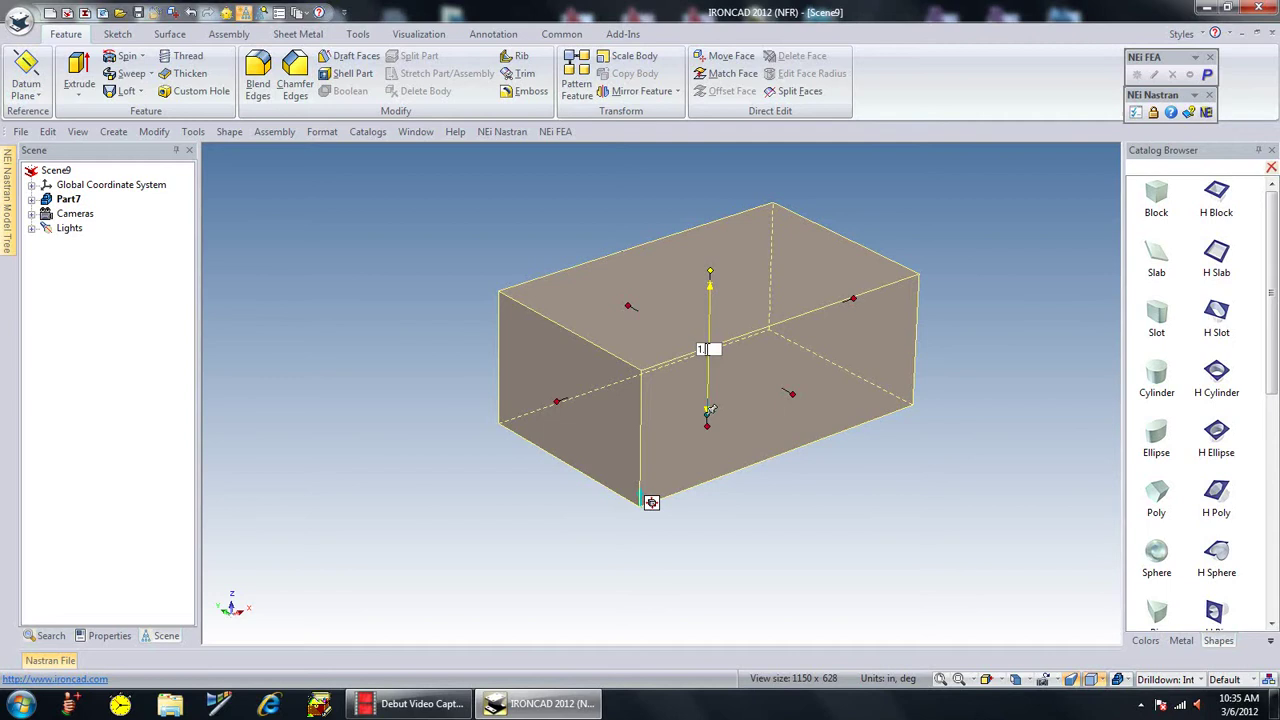
pyautogui.press('Return')
pyautogui.click(725, 530)
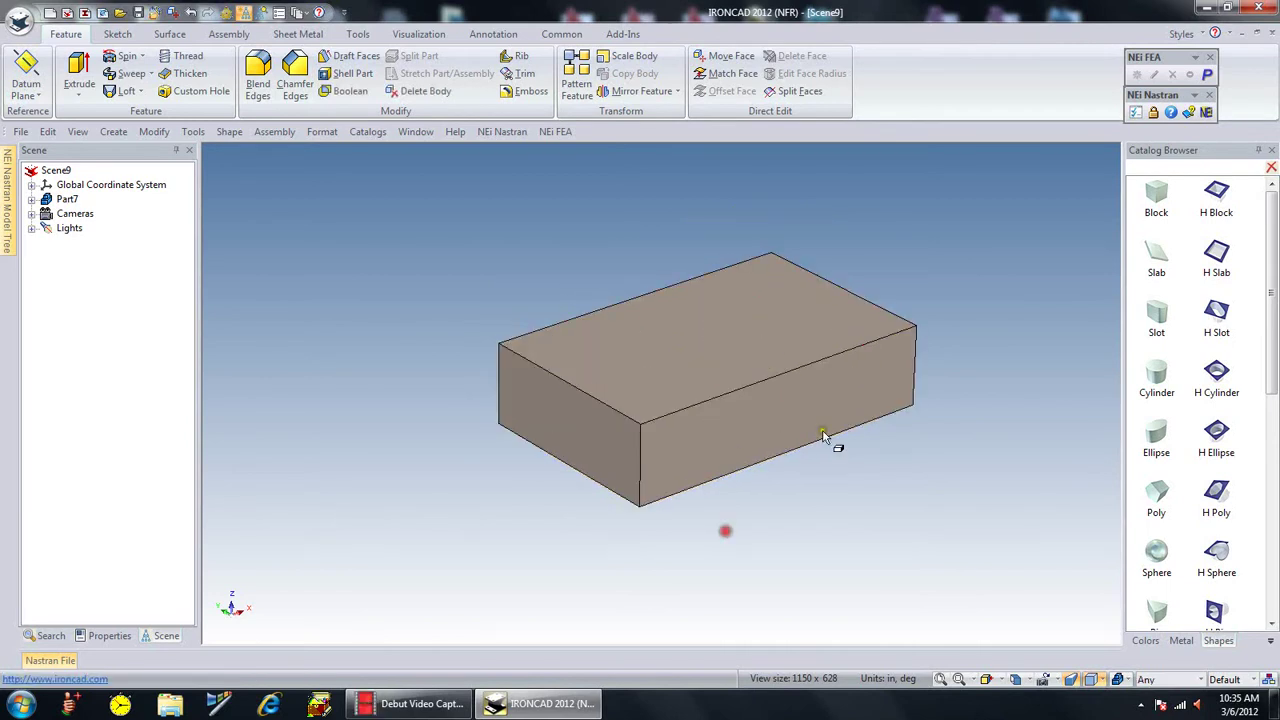
# Shell the block inward with a 0.125 in wall thickness, leaving its top face open.
pyautogui.moveTo(824, 432)
pyautogui.mouseDown(button='middle')
pyautogui.moveTo(818, 478)
pyautogui.moveTo(883, 446)
pyautogui.moveTo(818, 446)
pyautogui.mouseUp(button='middle')
pyautogui.scroll(2, 946, 351)
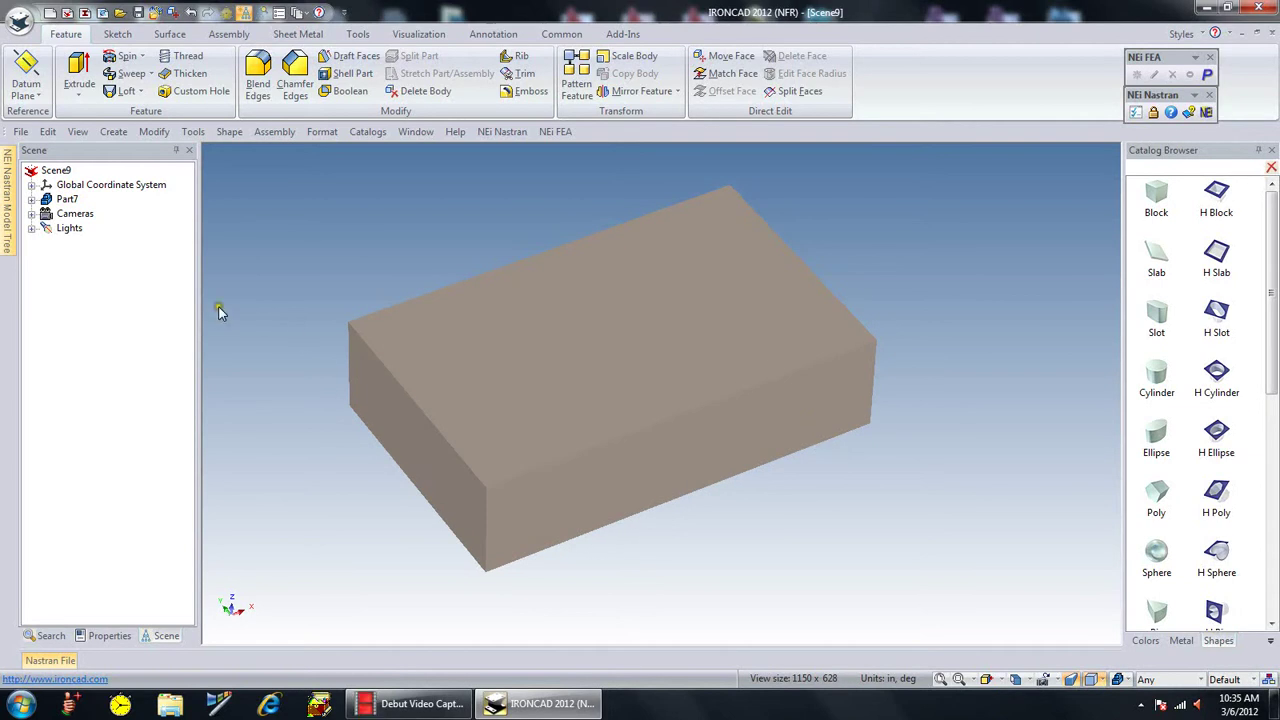
pyautogui.click(346, 73)
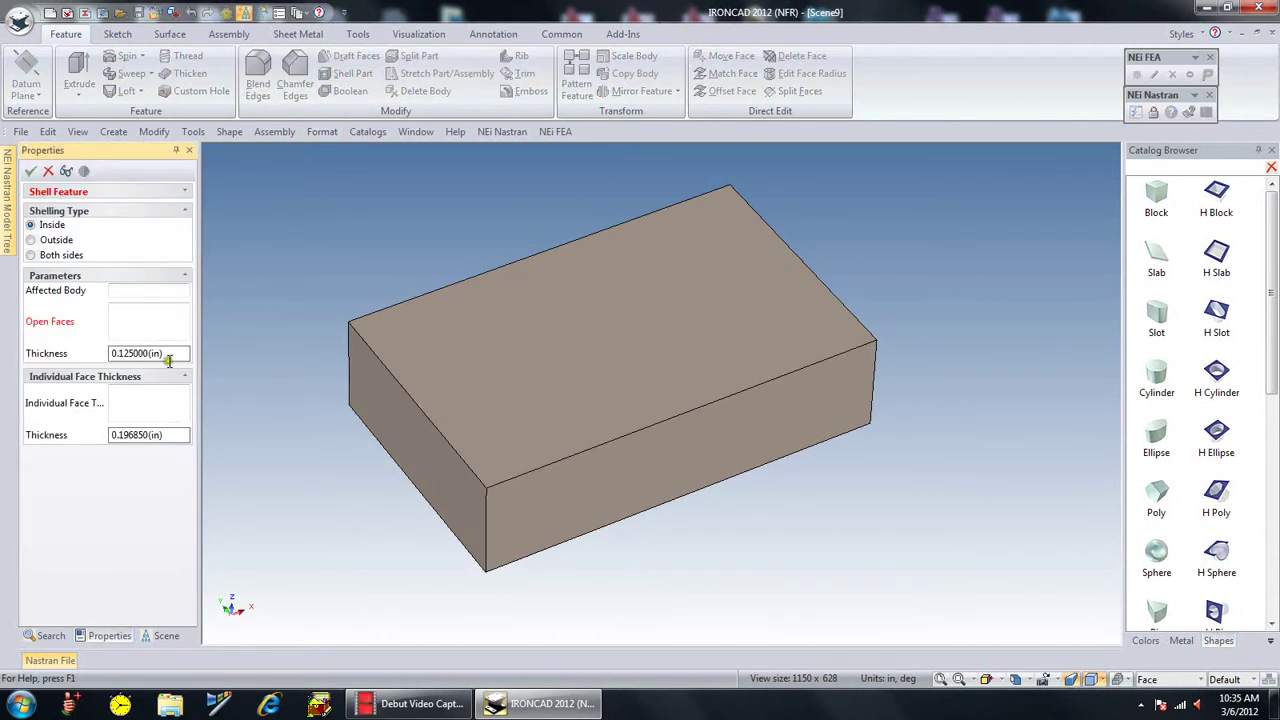
pyautogui.click(168, 354)
pyautogui.write('.1')
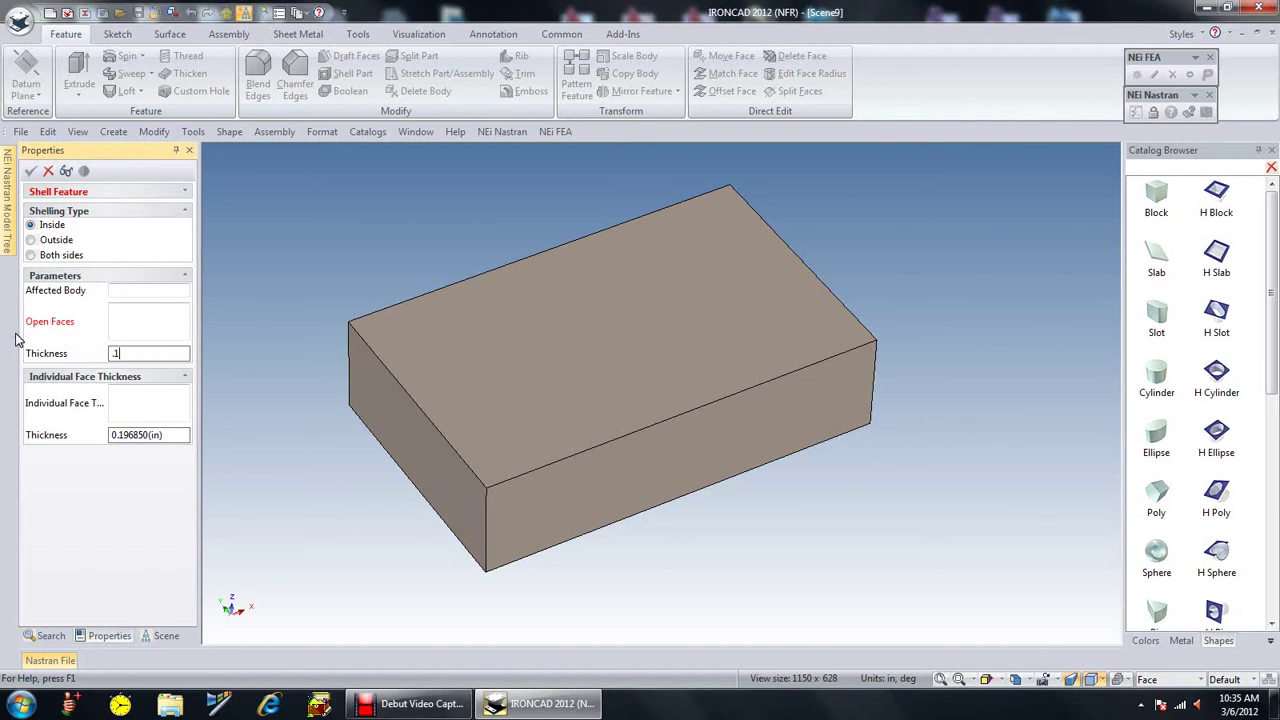
pyautogui.write('25')
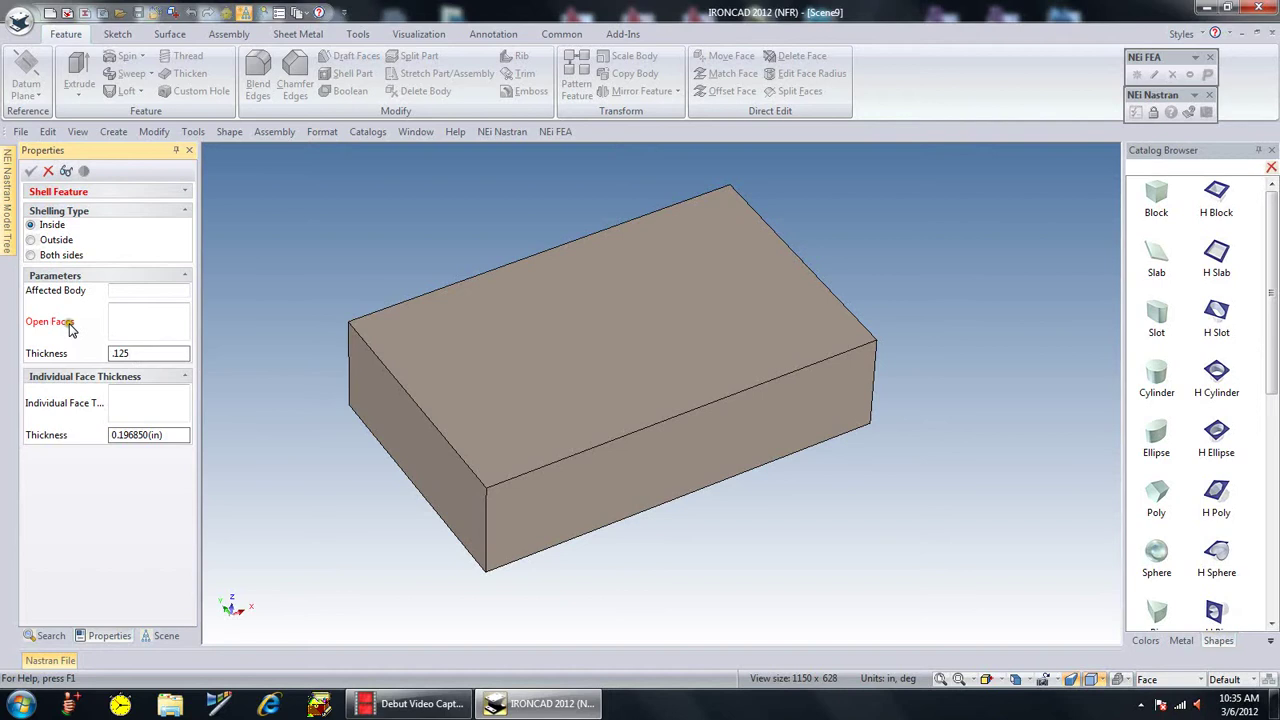
pyautogui.click(517, 378)
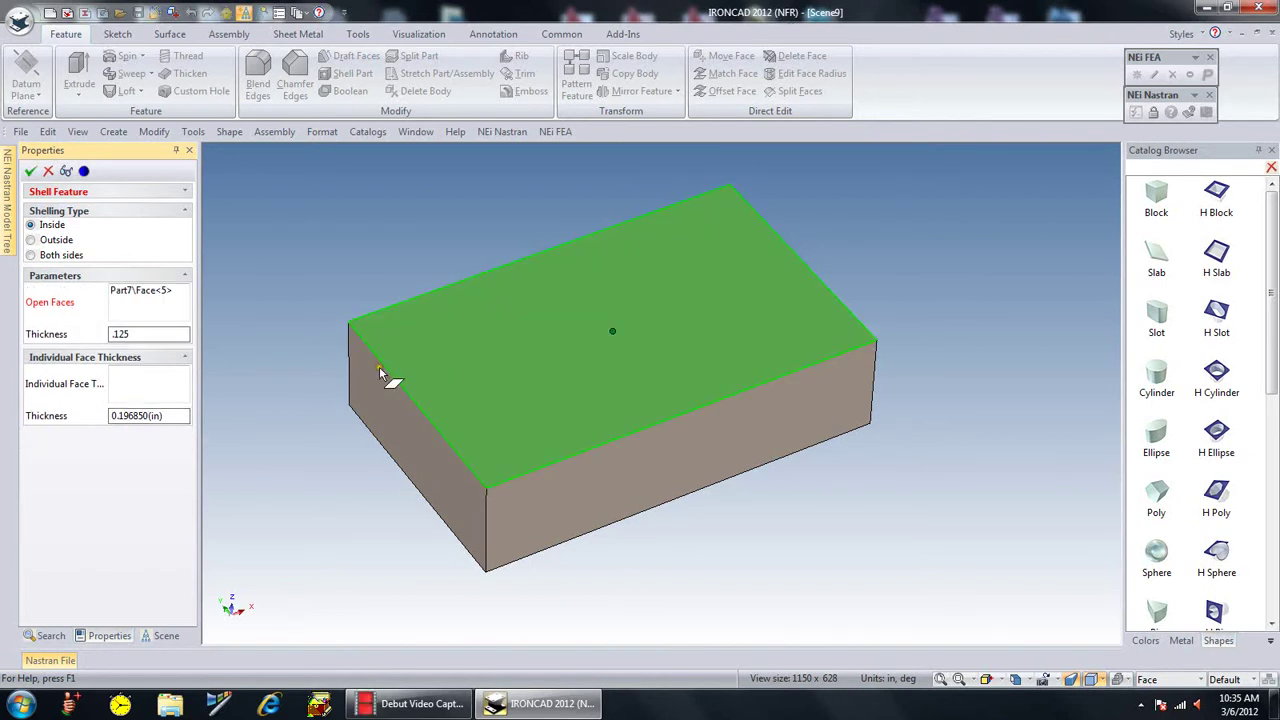
pyautogui.click(30, 171)
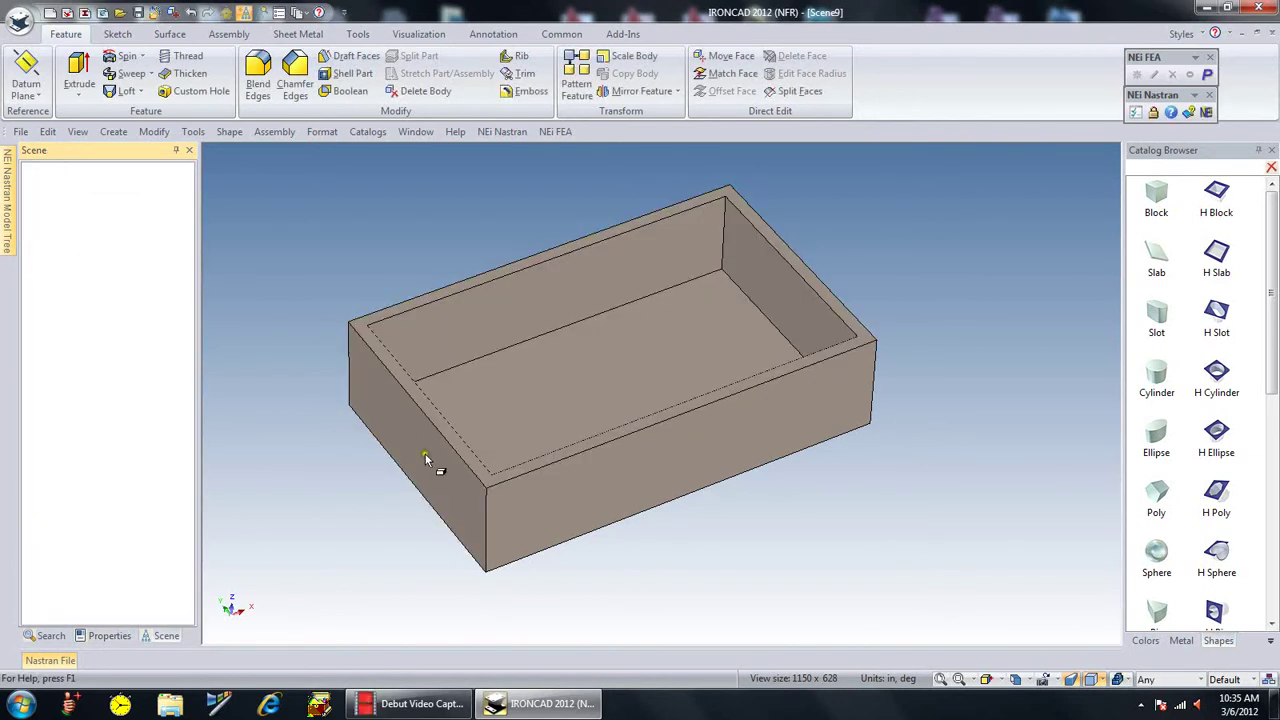
# Add a cylinder at the centre of the box's inner floor and set its diameter to 0.75 in.
pyautogui.moveTo(745, 515); pyautogui.dragTo(762, 537, button='middle')
pyautogui.moveTo(945, 513); pyautogui.dragTo(790, 420, button='middle')
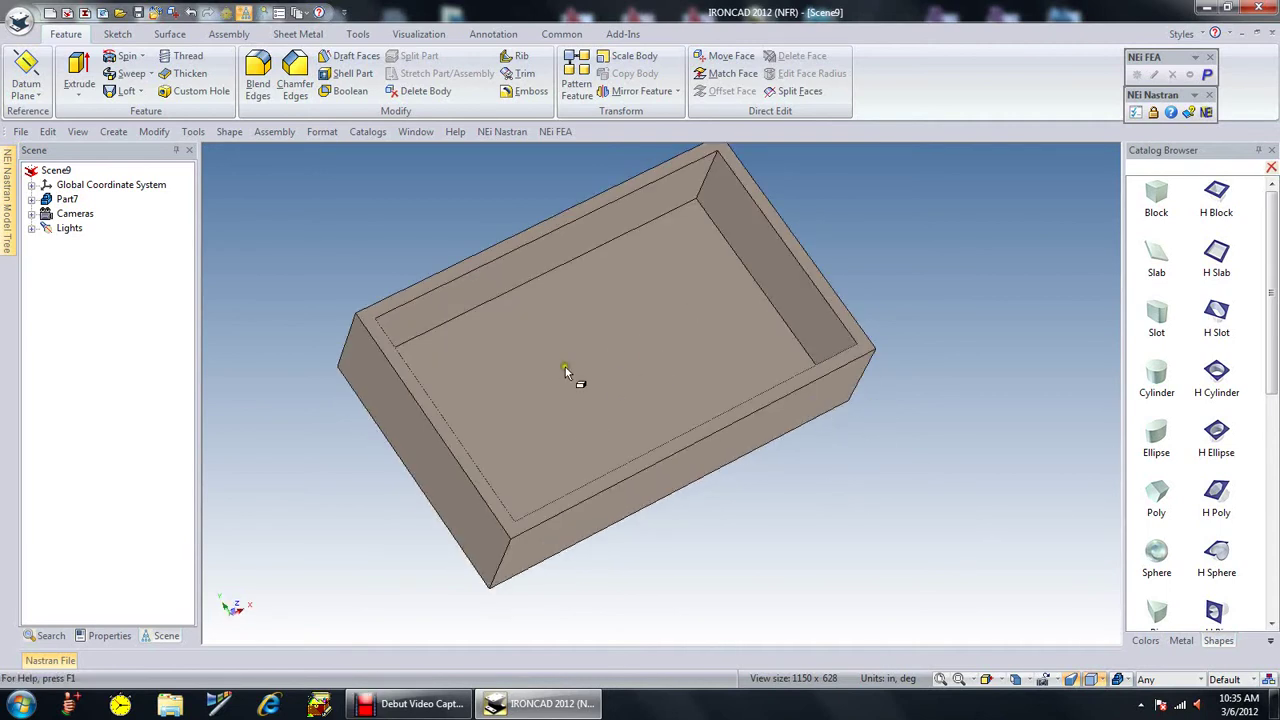
pyautogui.click(1157, 388)
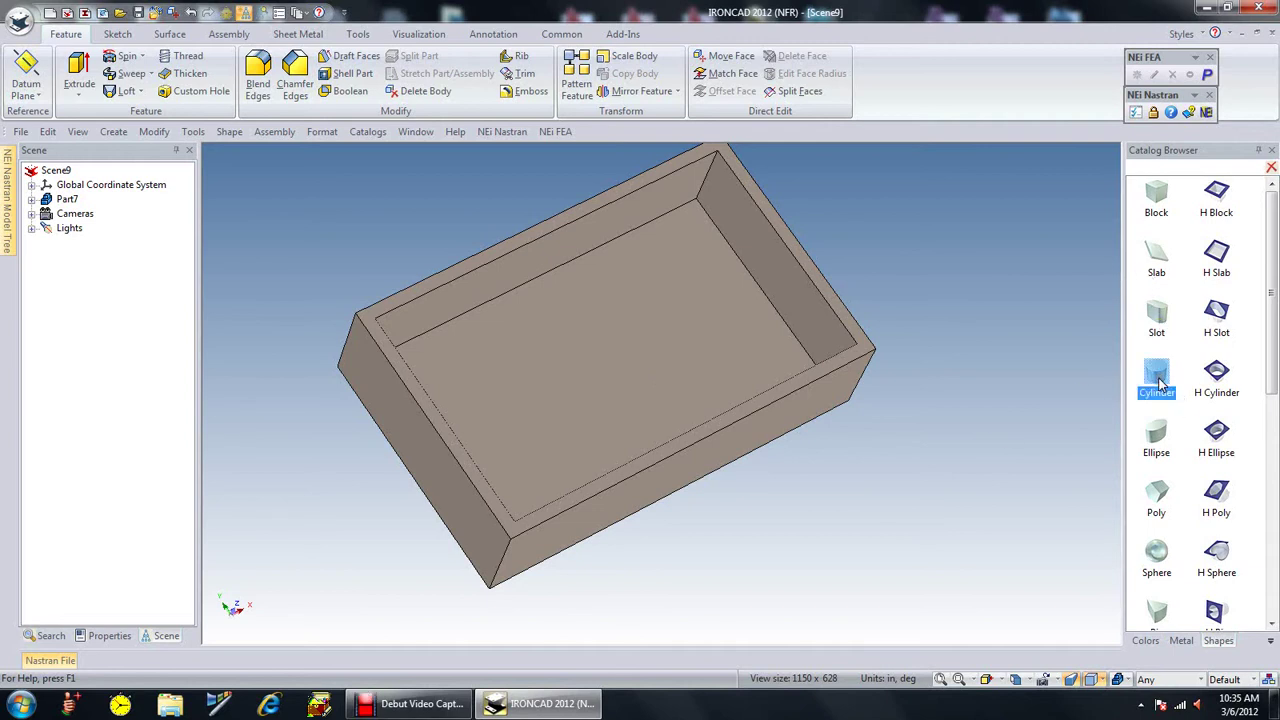
pyautogui.moveTo(1160, 383); pyautogui.dragTo(600, 382)
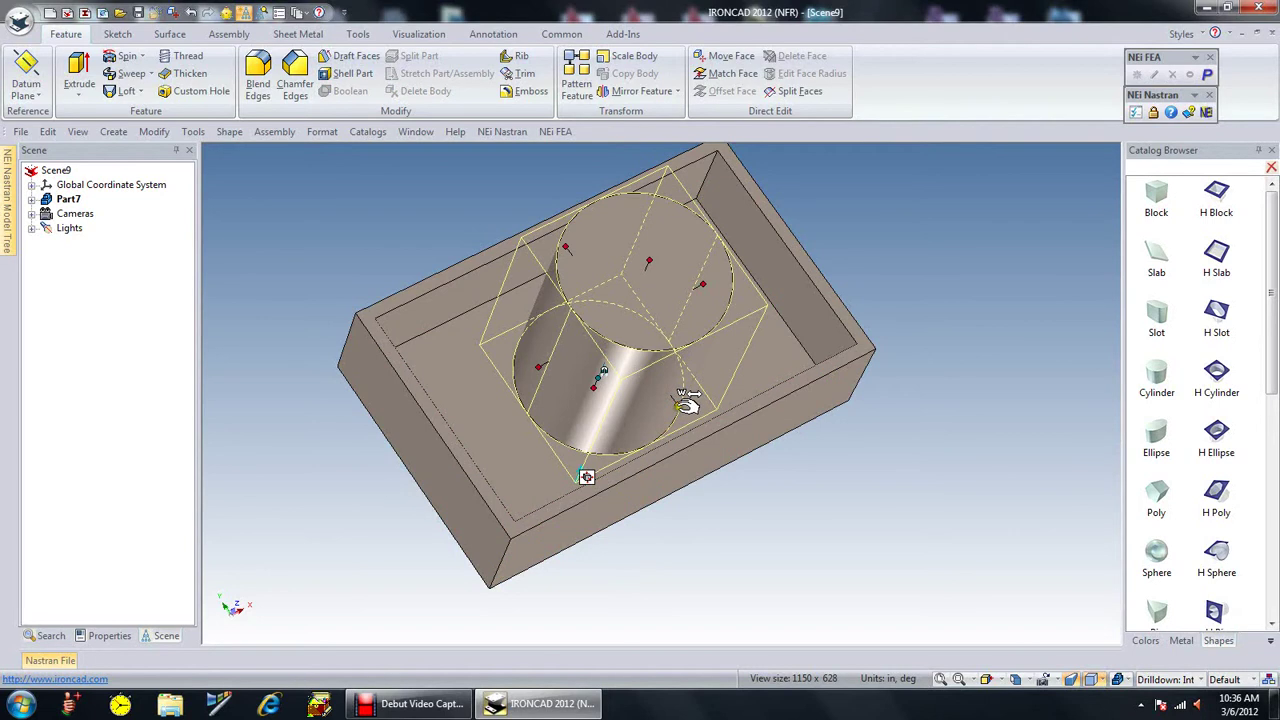
pyautogui.moveTo(686, 404); pyautogui.dragTo(651, 375)
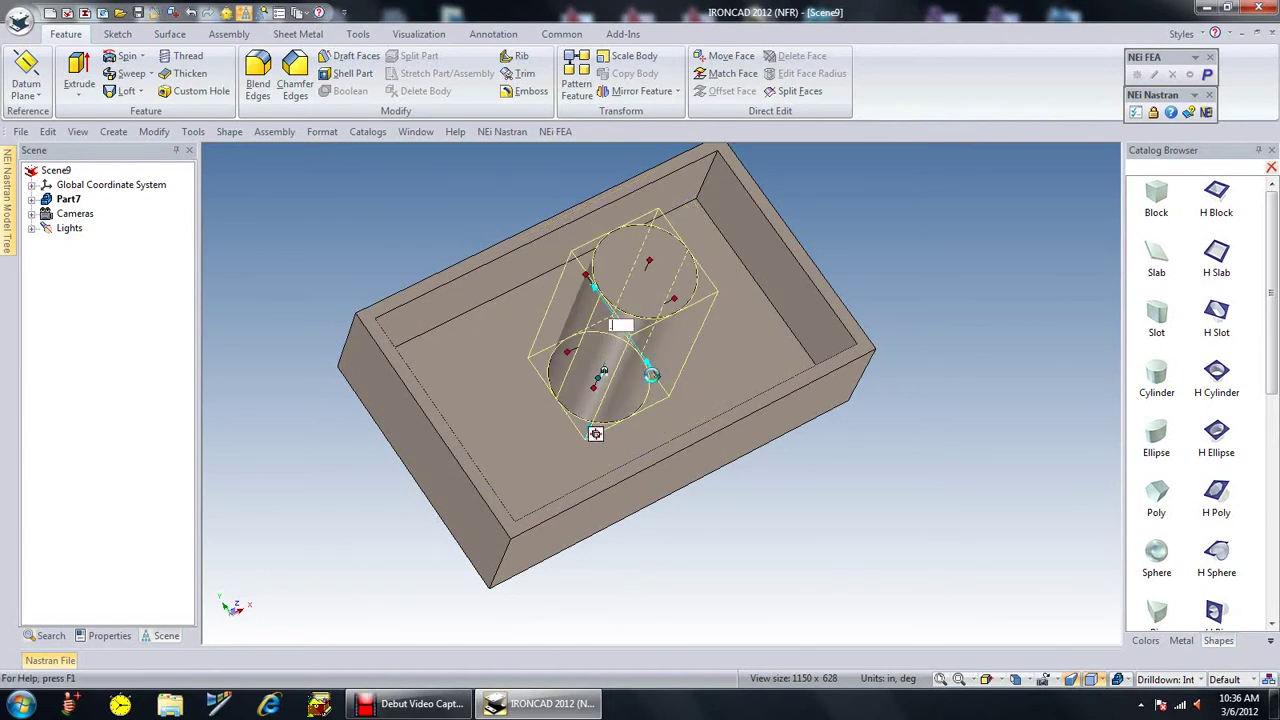
pyautogui.write('.75')
pyautogui.press('Return')
pyautogui.click(750, 475)
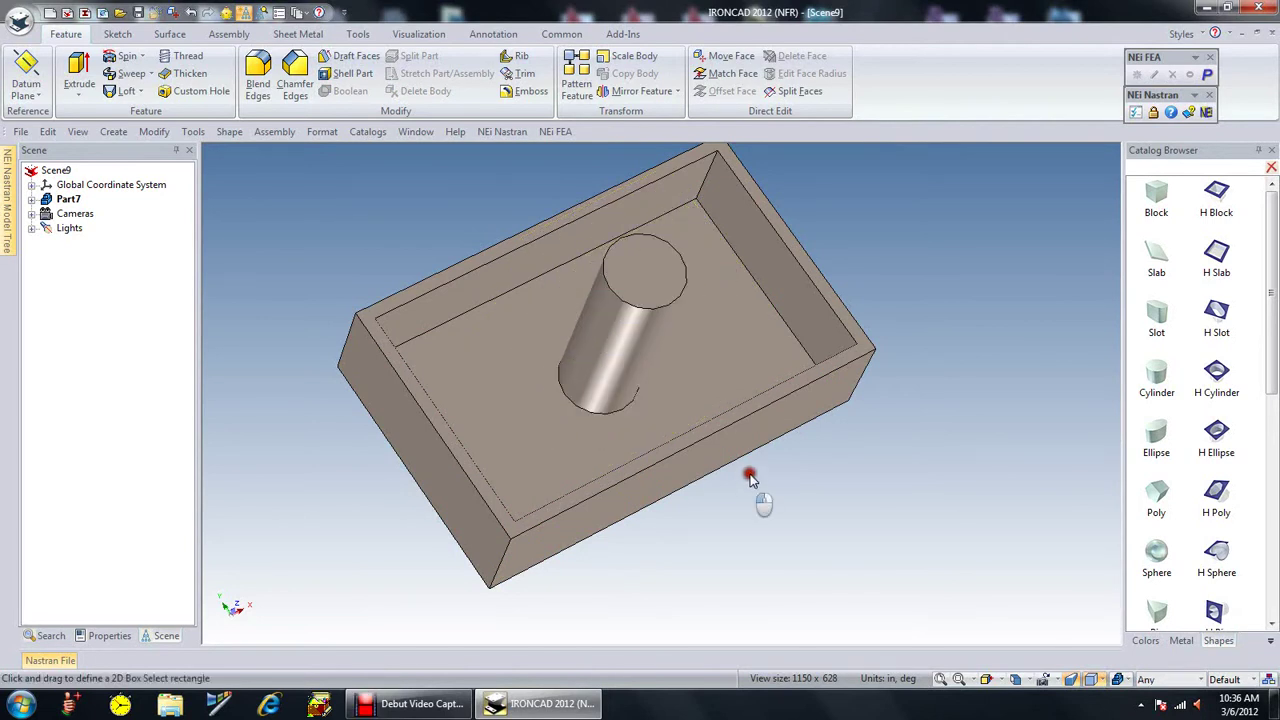
# Shorten the cylinder until its top is level with the rim of the box.
pyautogui.moveTo(677, 438); pyautogui.dragTo(673, 415, button='middle')
pyautogui.moveTo(673, 416); pyautogui.dragTo(660, 328)
pyautogui.click(651, 296)
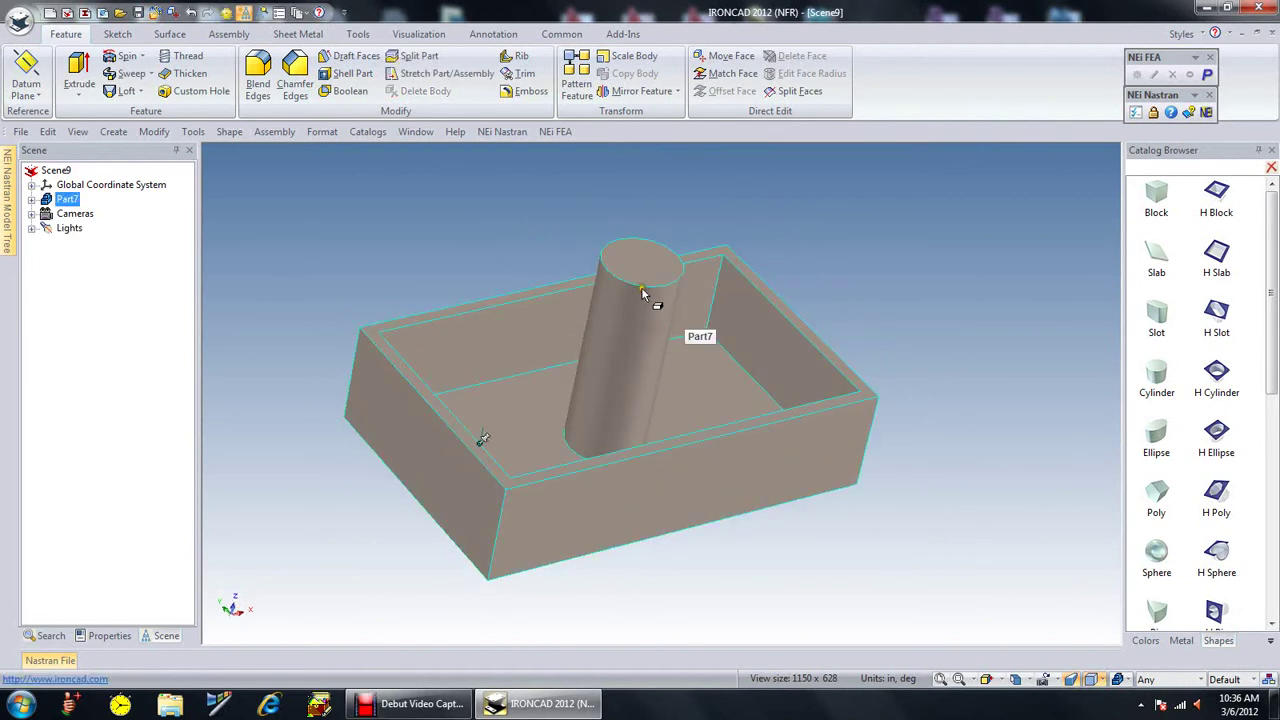
pyautogui.click(643, 300)
pyautogui.moveTo(652, 250); pyautogui.dragTo(603, 468)
pyautogui.moveTo(751, 534); pyautogui.dragTo(743, 586, button='middle')
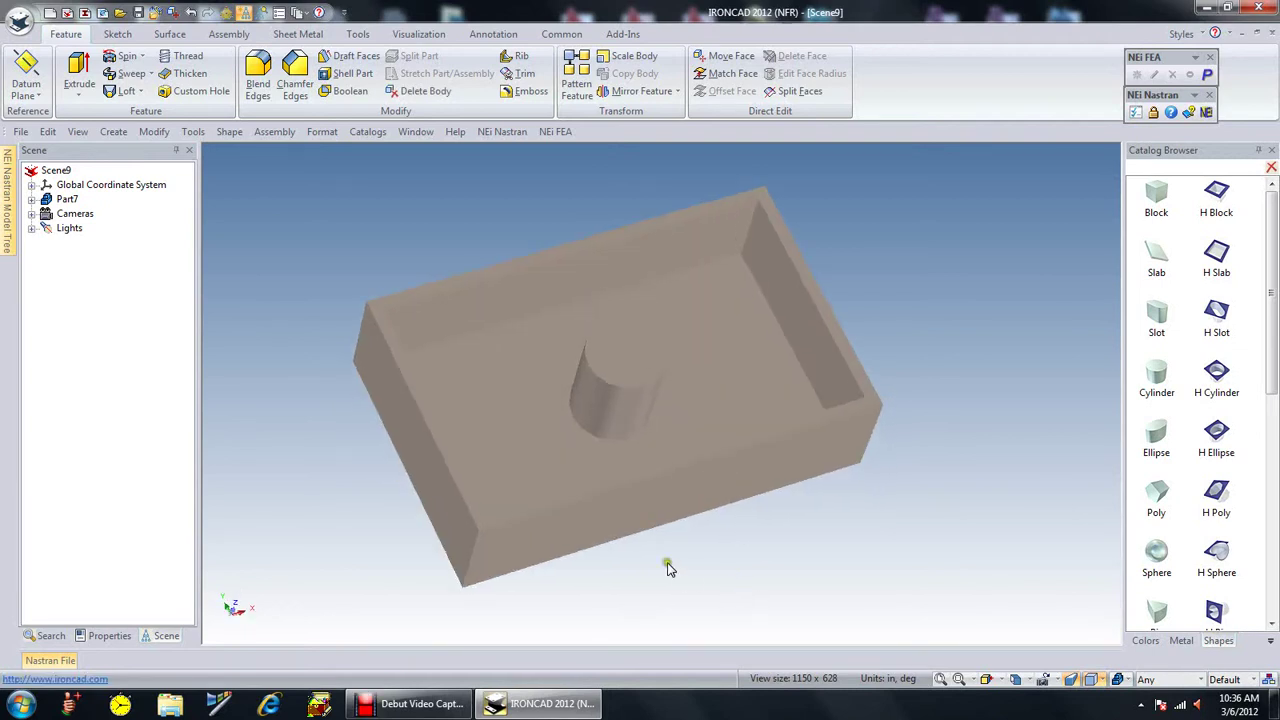
pyautogui.moveTo(893, 471); pyautogui.dragTo(848, 502, button='middle')
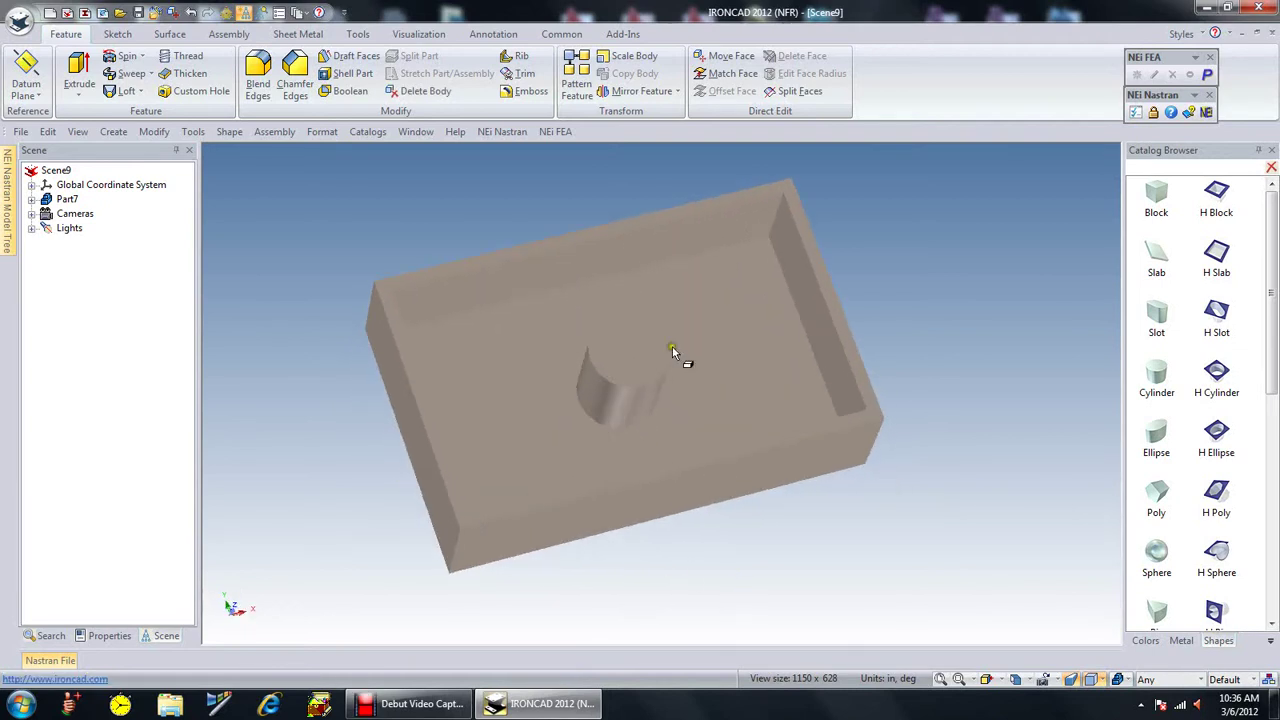
# Cut a cylindrical hole centred on the boss's top face and reduce its diameter to leave a ring-shaped wall.
pyautogui.click(810, 366)
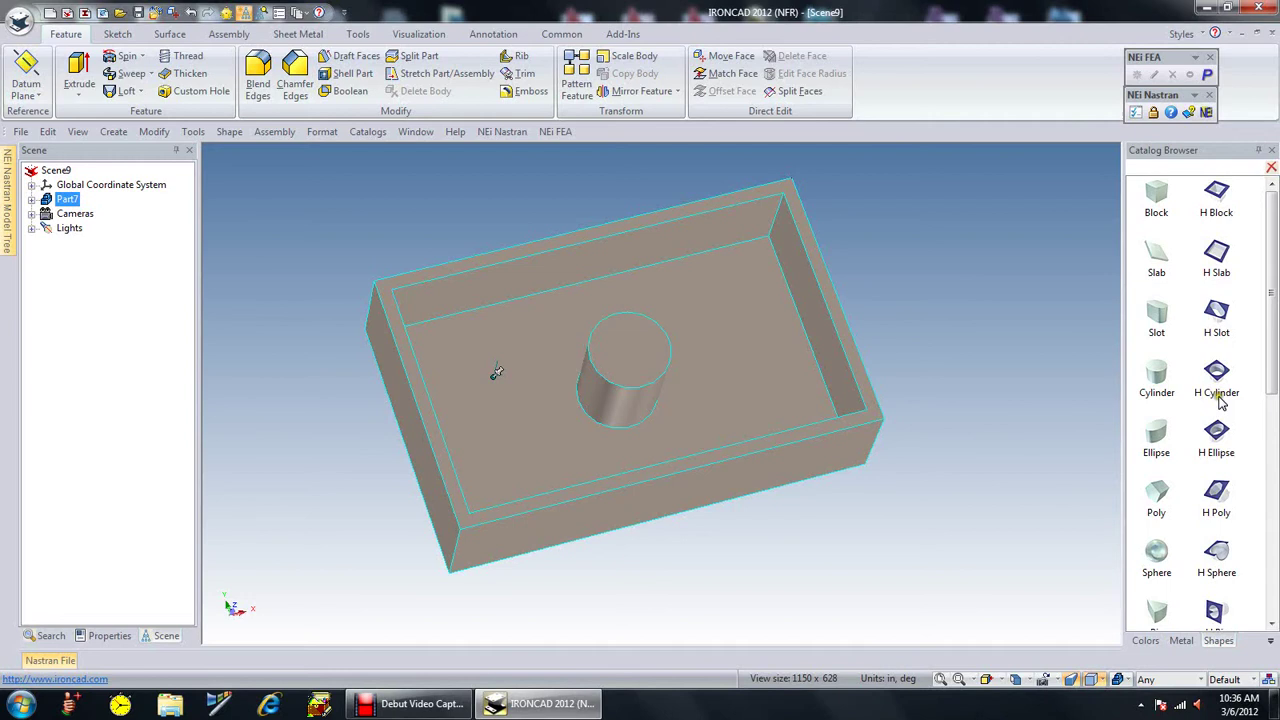
pyautogui.moveTo(1217, 375); pyautogui.dragTo(667, 385)
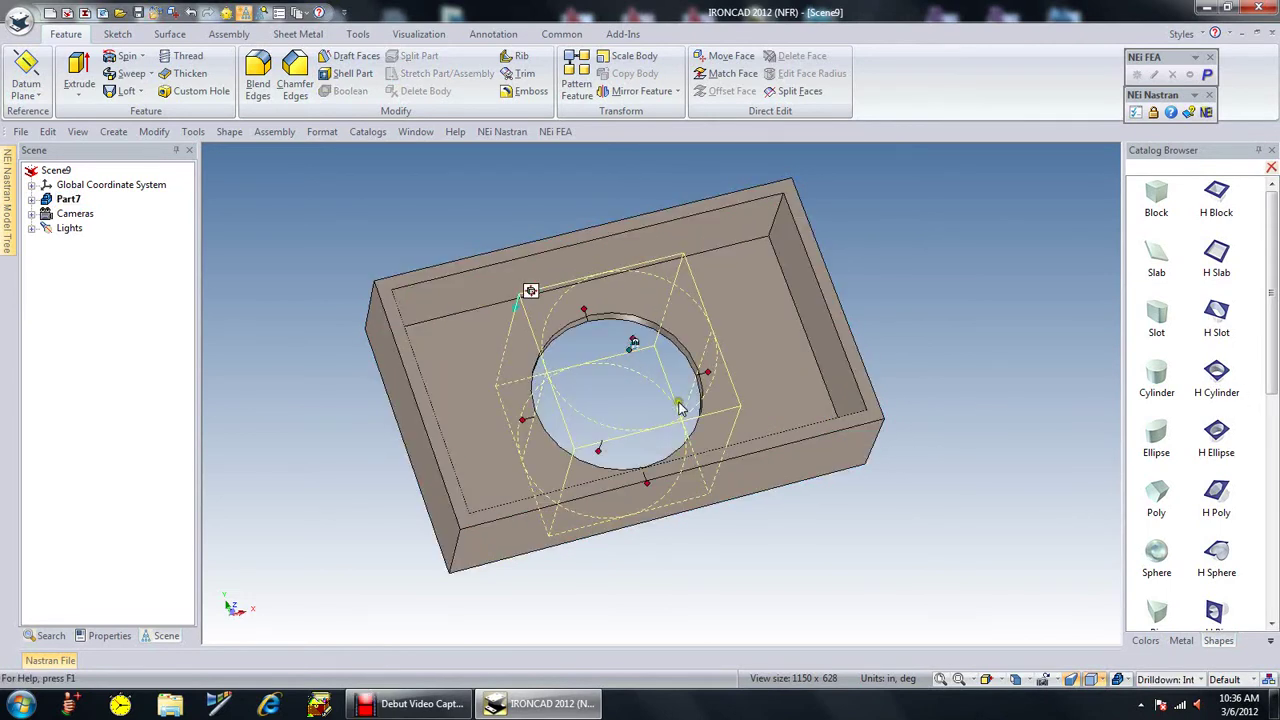
pyautogui.moveTo(656, 484); pyautogui.dragTo(636, 413)
pyautogui.press('BackSpace')
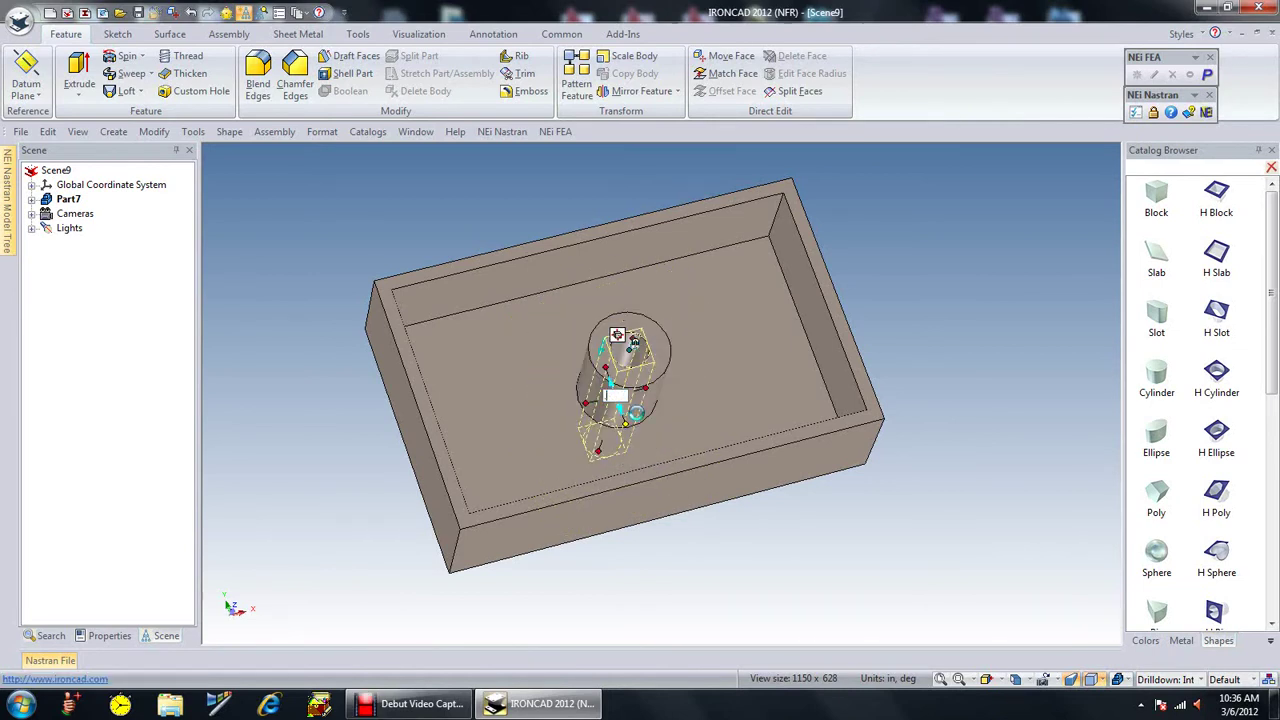
pyautogui.click(644, 545)
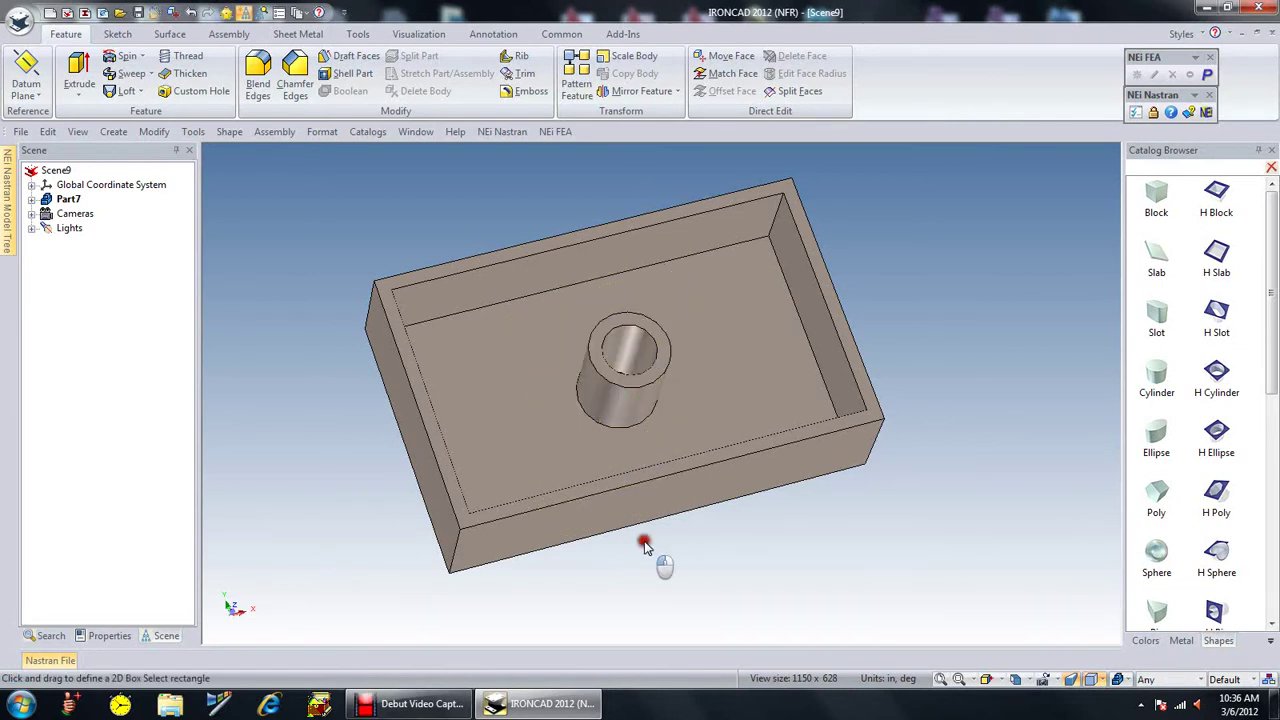
# Reduce the boss hole's depth to 0.875 in, ending it at the box's inner floor.
pyautogui.moveTo(713, 604); pyautogui.dragTo(711, 568, button='middle')
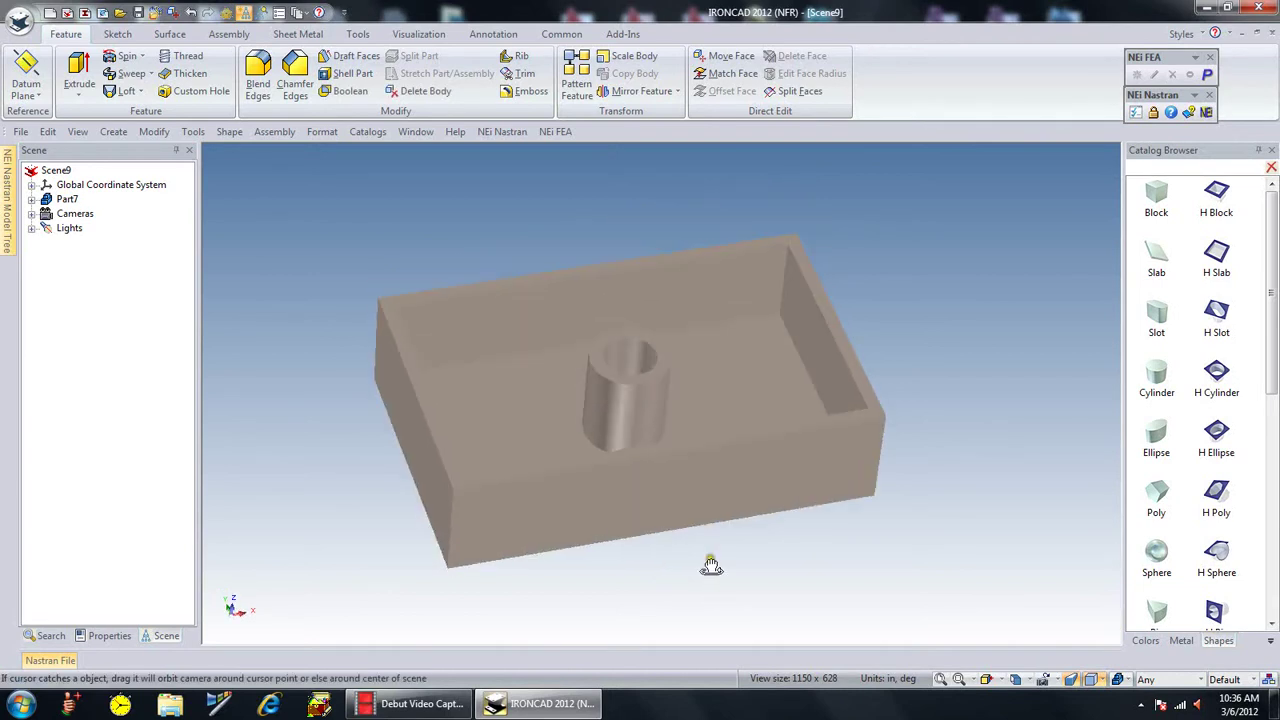
pyautogui.moveTo(711, 566); pyautogui.dragTo(731, 537)
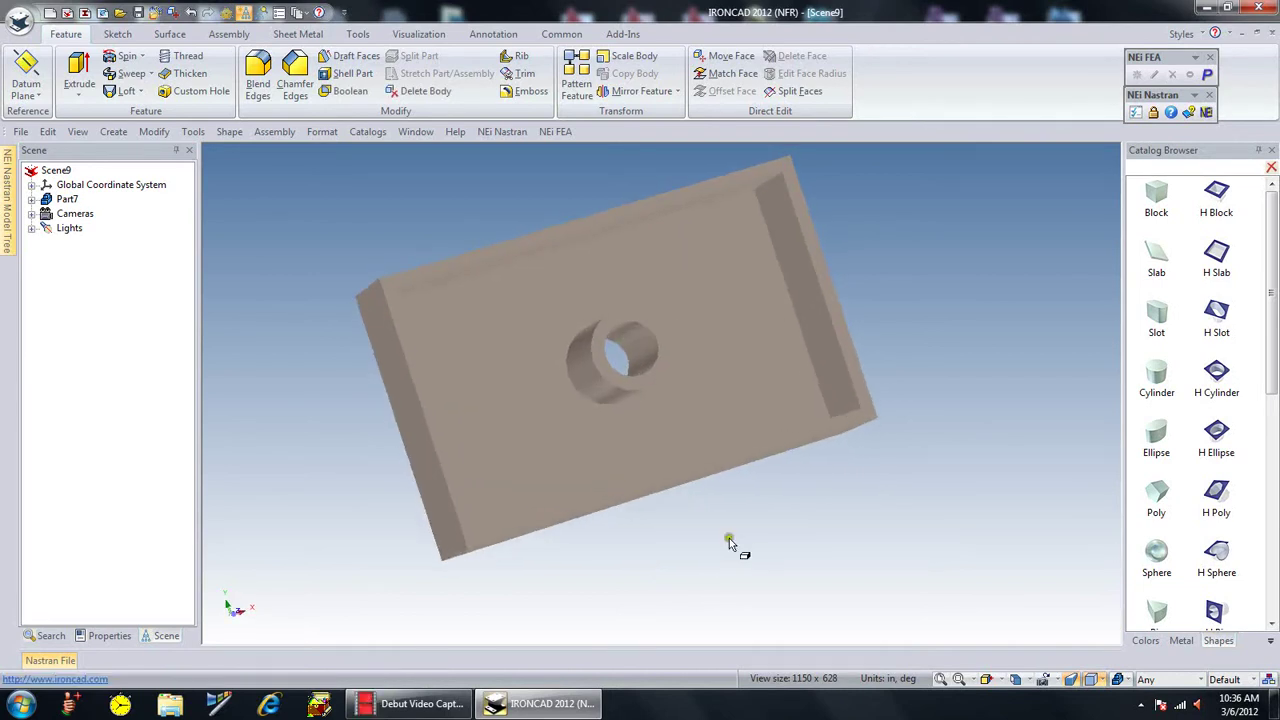
pyautogui.click(641, 334)
pyautogui.click(642, 335)
pyautogui.moveTo(754, 562); pyautogui.dragTo(764, 529, button='middle')
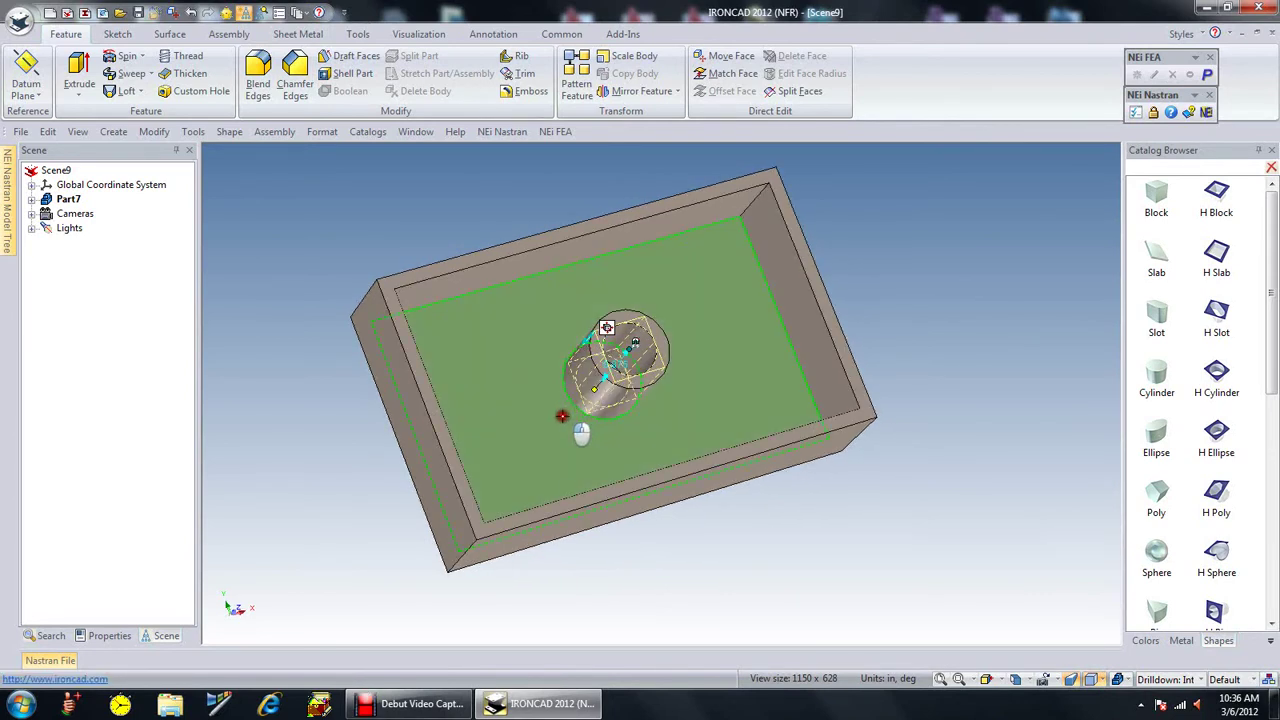
pyautogui.press('F3')
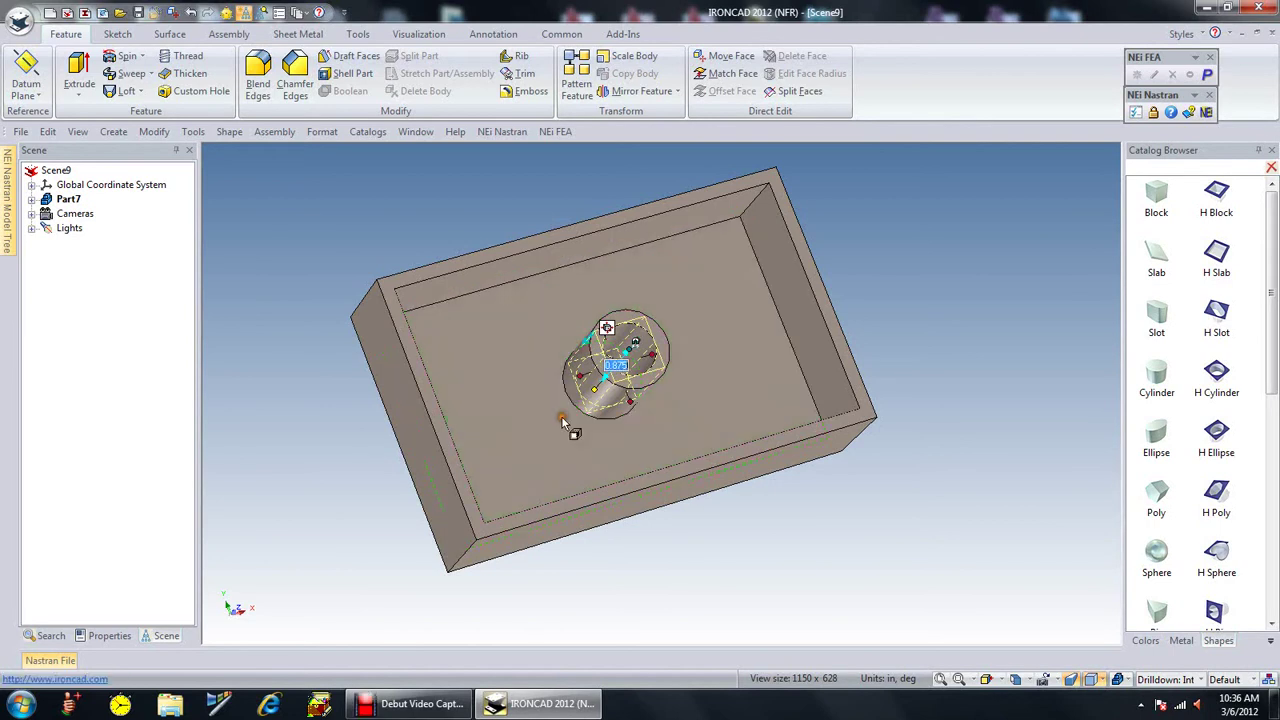
pyautogui.moveTo(666, 528); pyautogui.dragTo(606, 354)
# Place a block cutout (H Block) at the centre of the boss hole's bottom and set its width symmetrically to 0.25 in.
pyautogui.moveTo(766, 343); pyautogui.dragTo(771, 423)
pyautogui.moveTo(1216, 200); pyautogui.dragTo(654, 416)
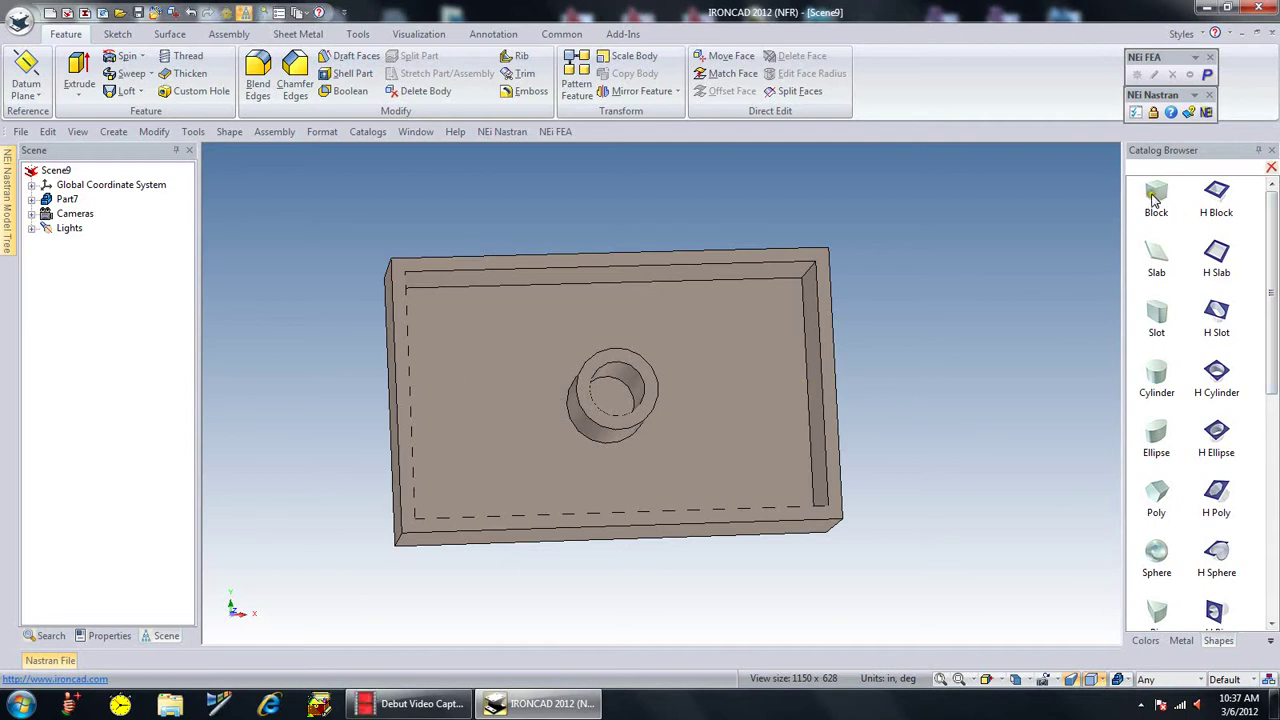
pyautogui.moveTo(972, 276); pyautogui.dragTo(610, 402)
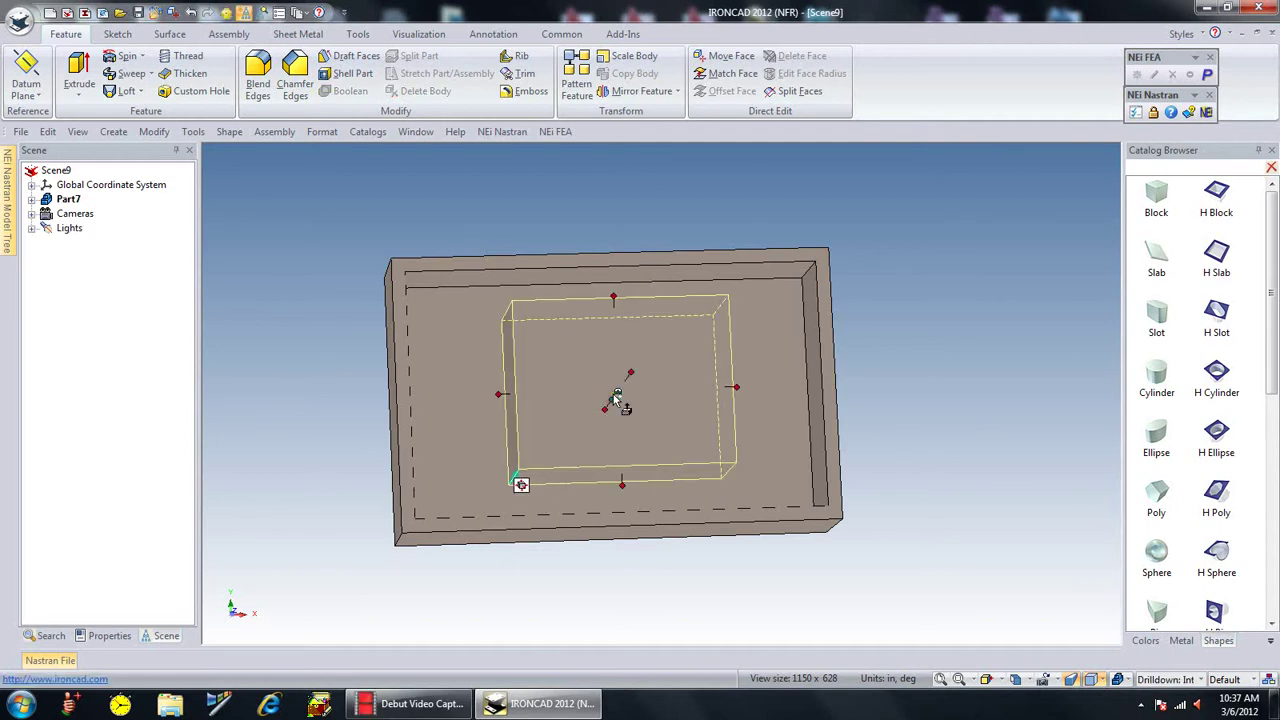
pyautogui.click(622, 293)
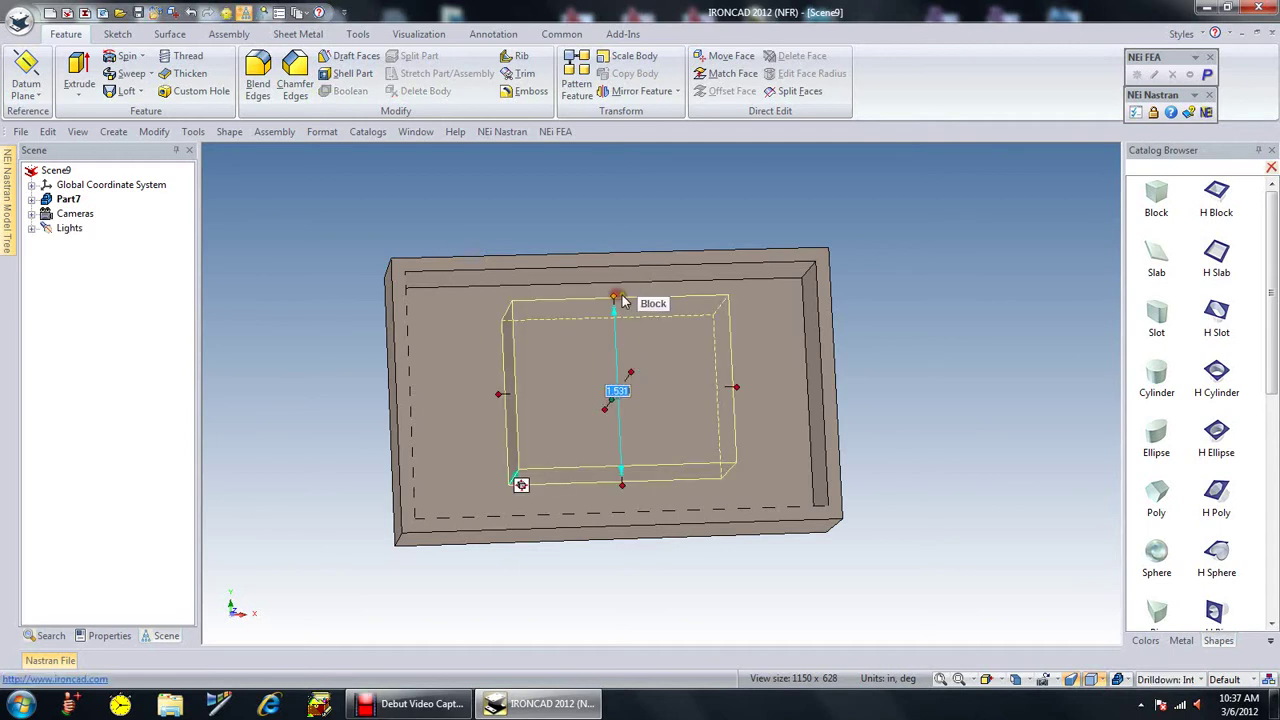
pyautogui.click(623, 482)
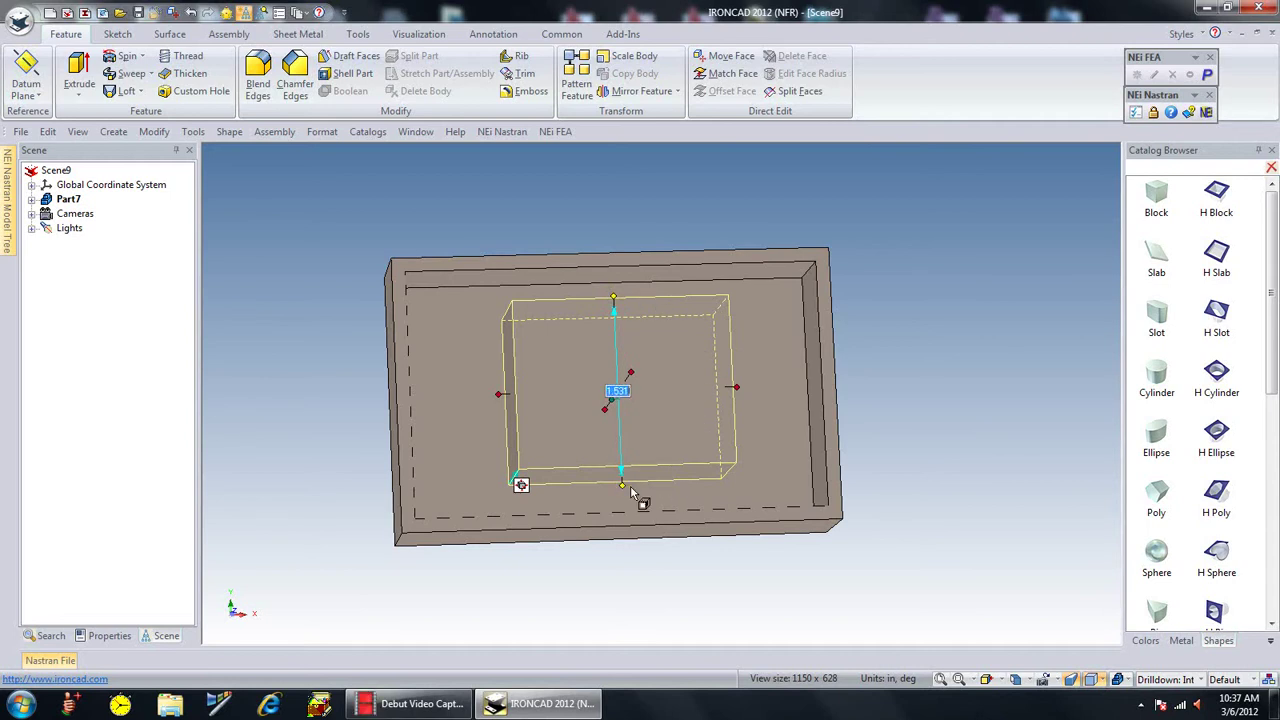
pyautogui.press('BackSpace')
pyautogui.write('25')
pyautogui.press('Return')
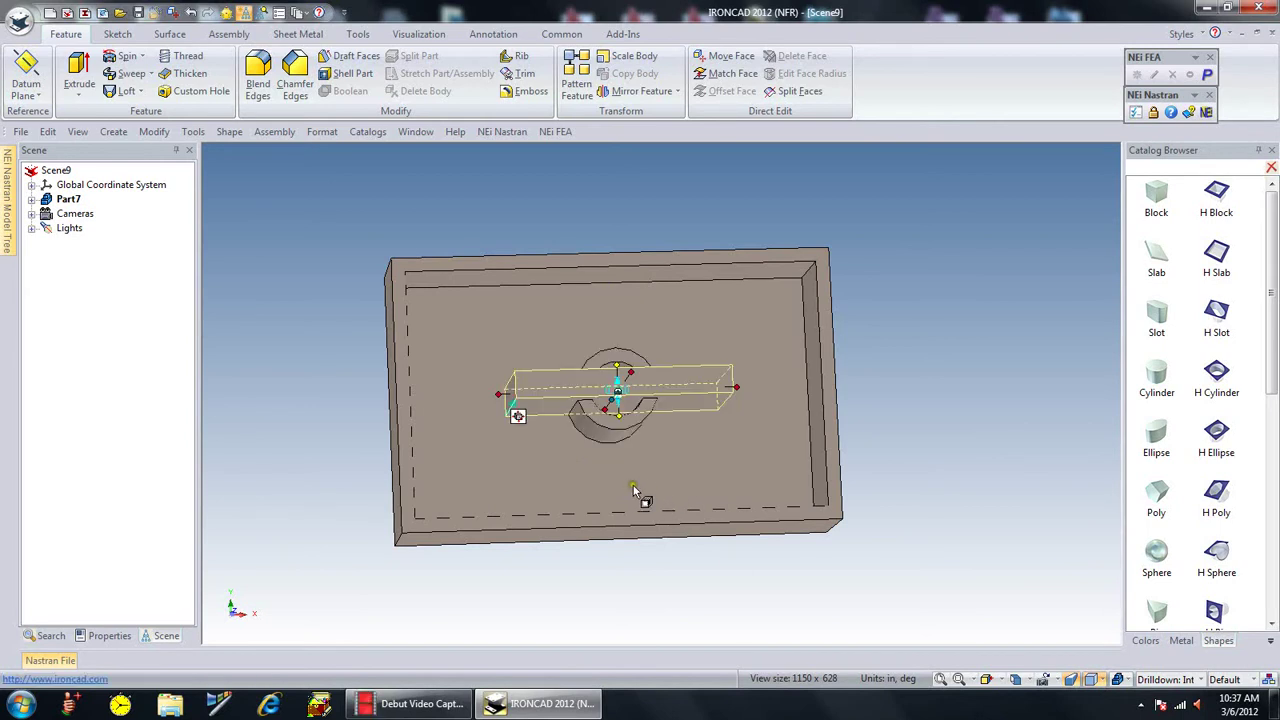
pyautogui.moveTo(635, 488); pyautogui.dragTo(640, 382, button='middle')
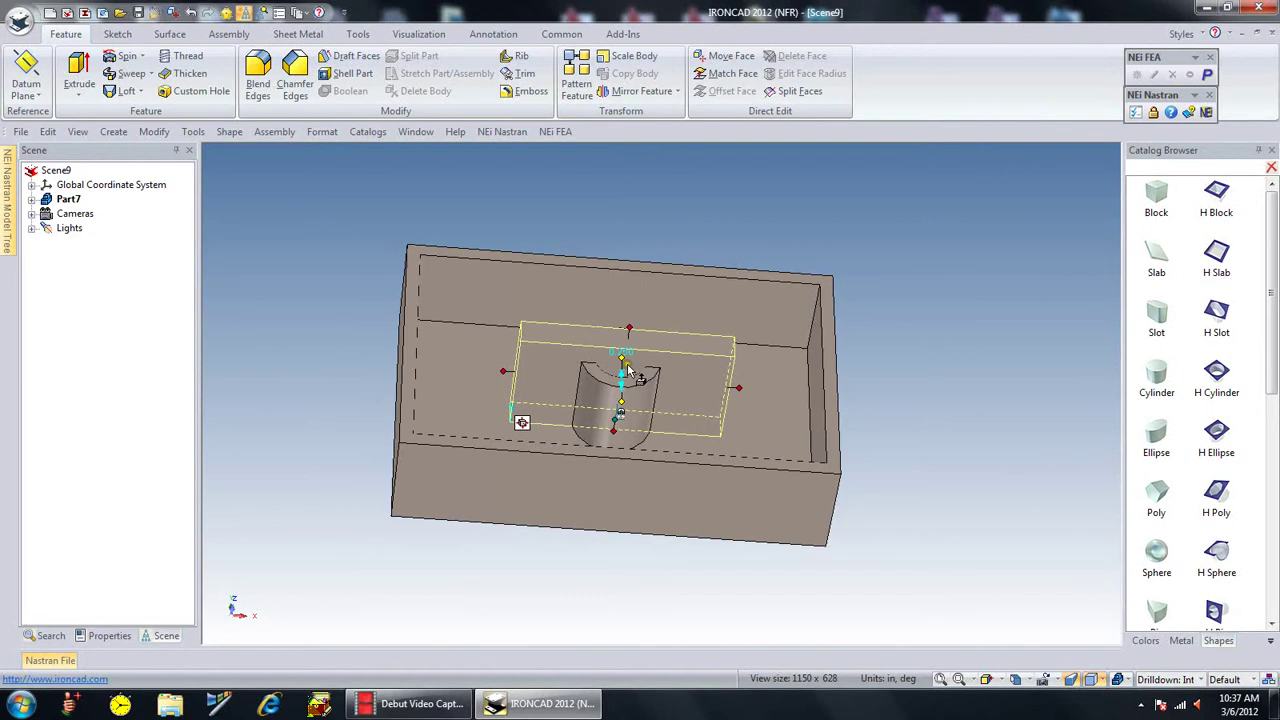
# Set the height of the block crossing the boss to 0.6 in.
pyautogui.moveTo(632, 326); pyautogui.dragTo(644, 299)
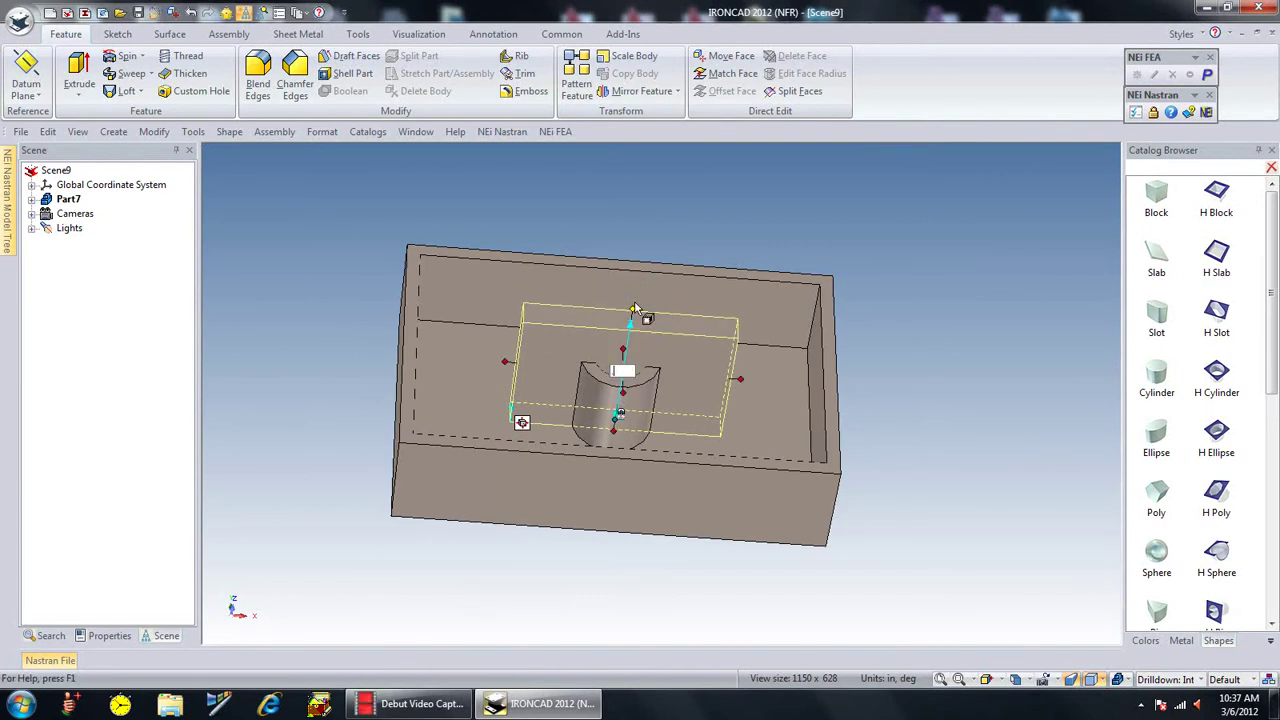
pyautogui.write('.6')
pyautogui.press('Return')
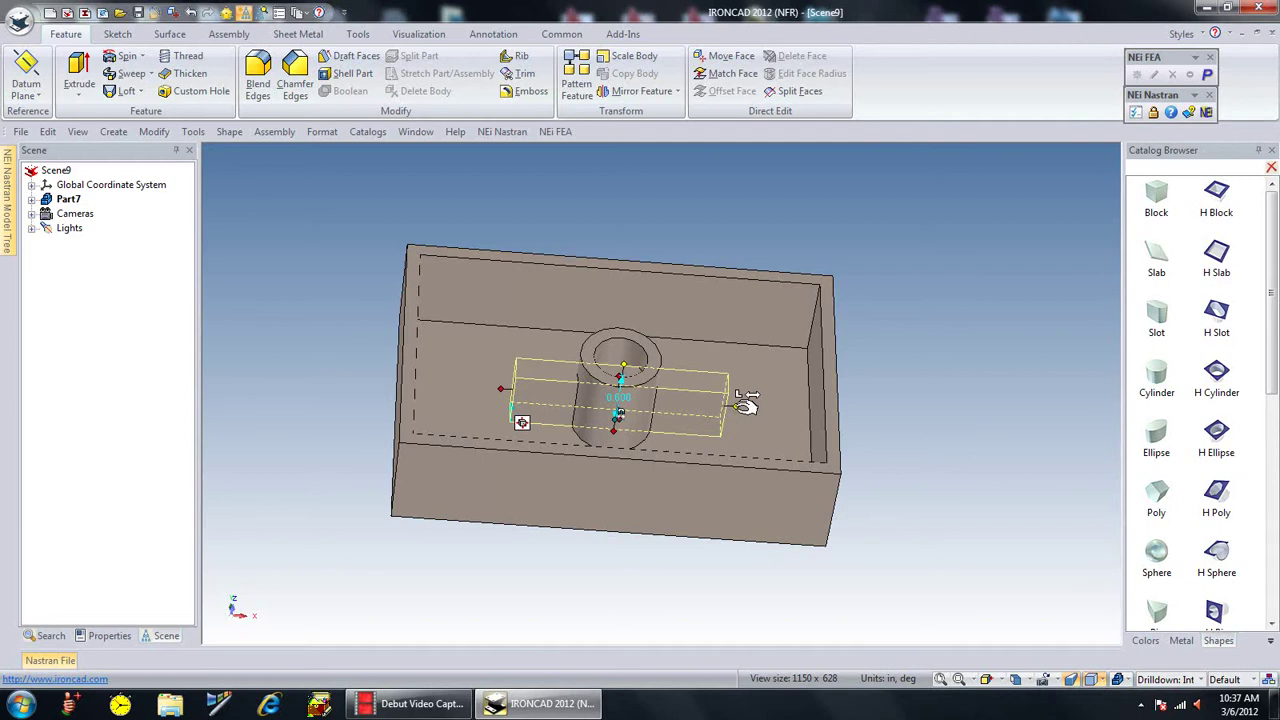
# Extend both ends of the block to the box's inner end walls for a total length of 3.75 in.
pyautogui.moveTo(746, 402); pyautogui.dragTo(826, 417)
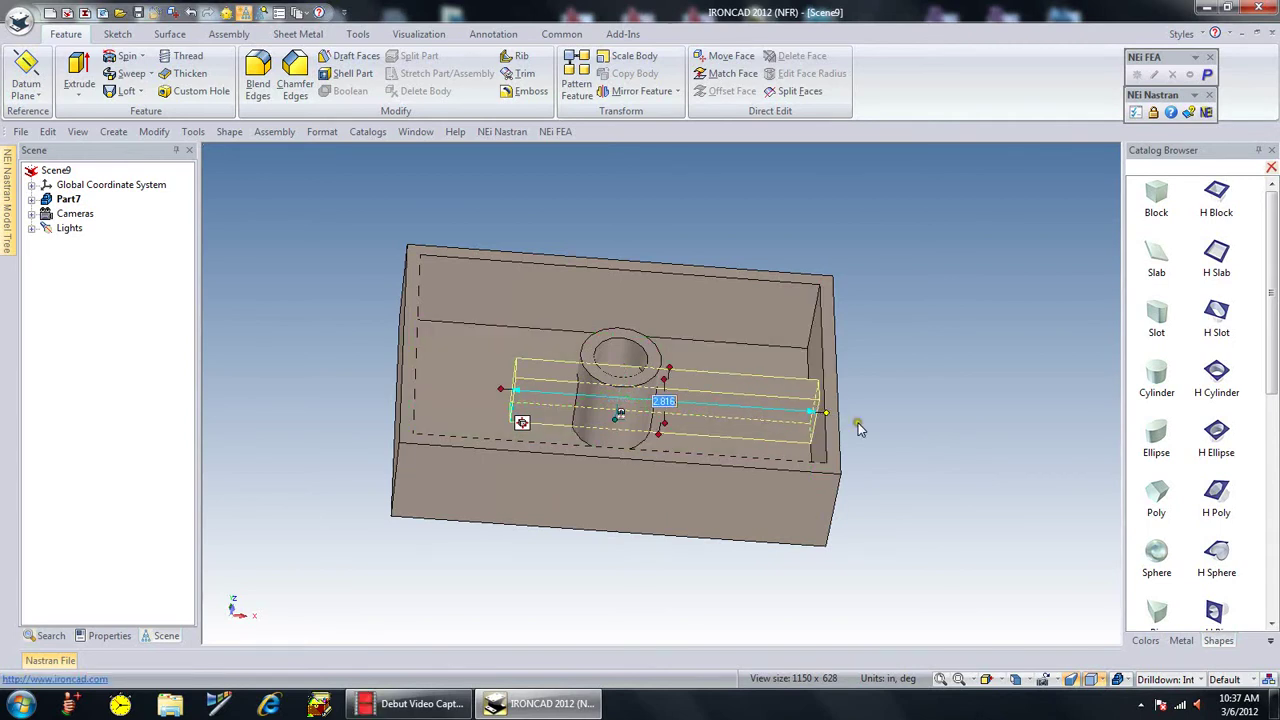
pyautogui.click(890, 414)
pyautogui.moveTo(892, 414); pyautogui.dragTo(908, 436, button='middle')
pyautogui.click(583, 392)
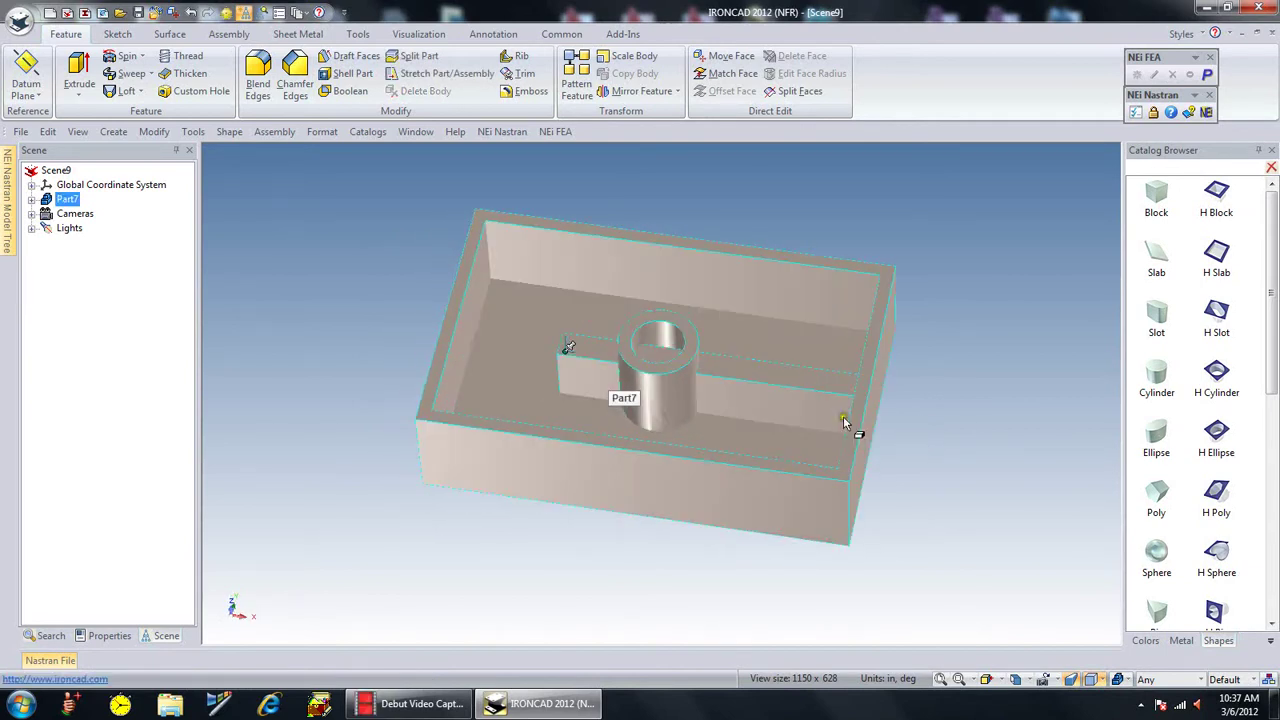
pyautogui.click(600, 392)
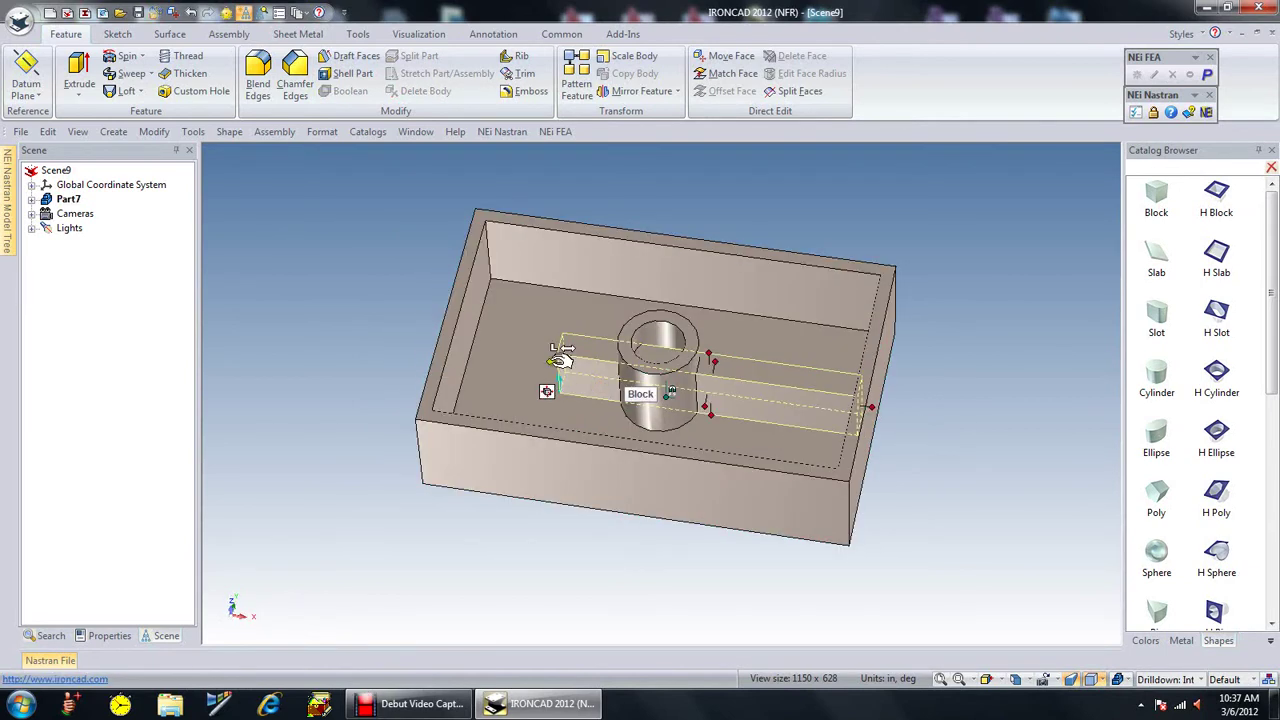
pyautogui.moveTo(560, 360); pyautogui.dragTo(484, 366)
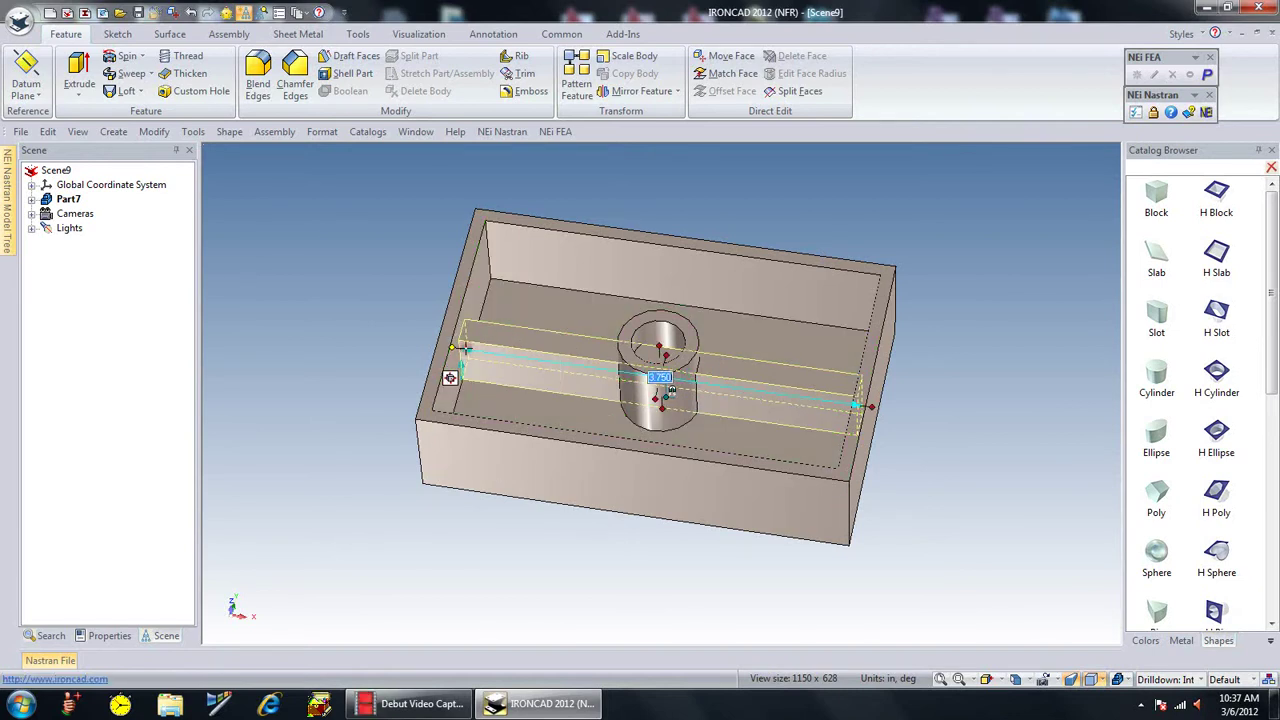
pyautogui.click(365, 405)
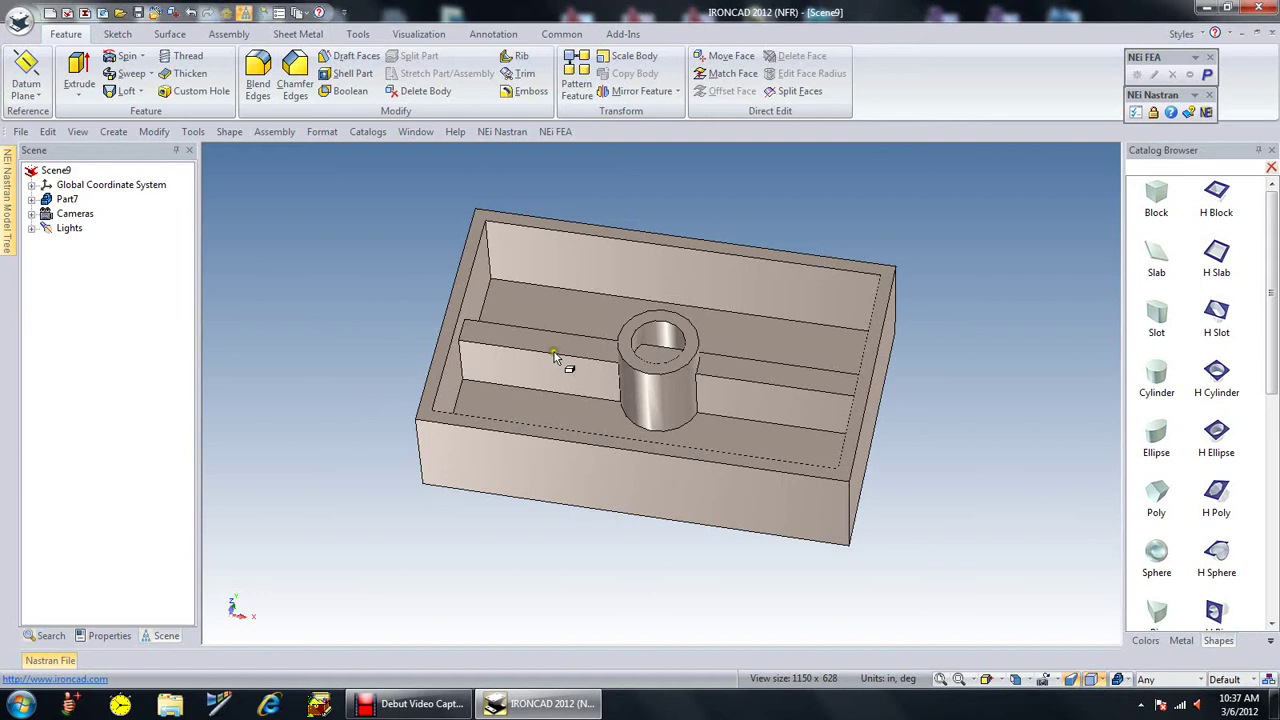
# Reorder the part's history so the rib block comes before the H Cylinder and the hole cuts through it.
pyautogui.click(764, 535)
pyautogui.moveTo(927, 448); pyautogui.dragTo(863, 400, button='middle')
pyautogui.click(743, 284)
pyautogui.moveTo(743, 279); pyautogui.dragTo(685, 427, button='middle')
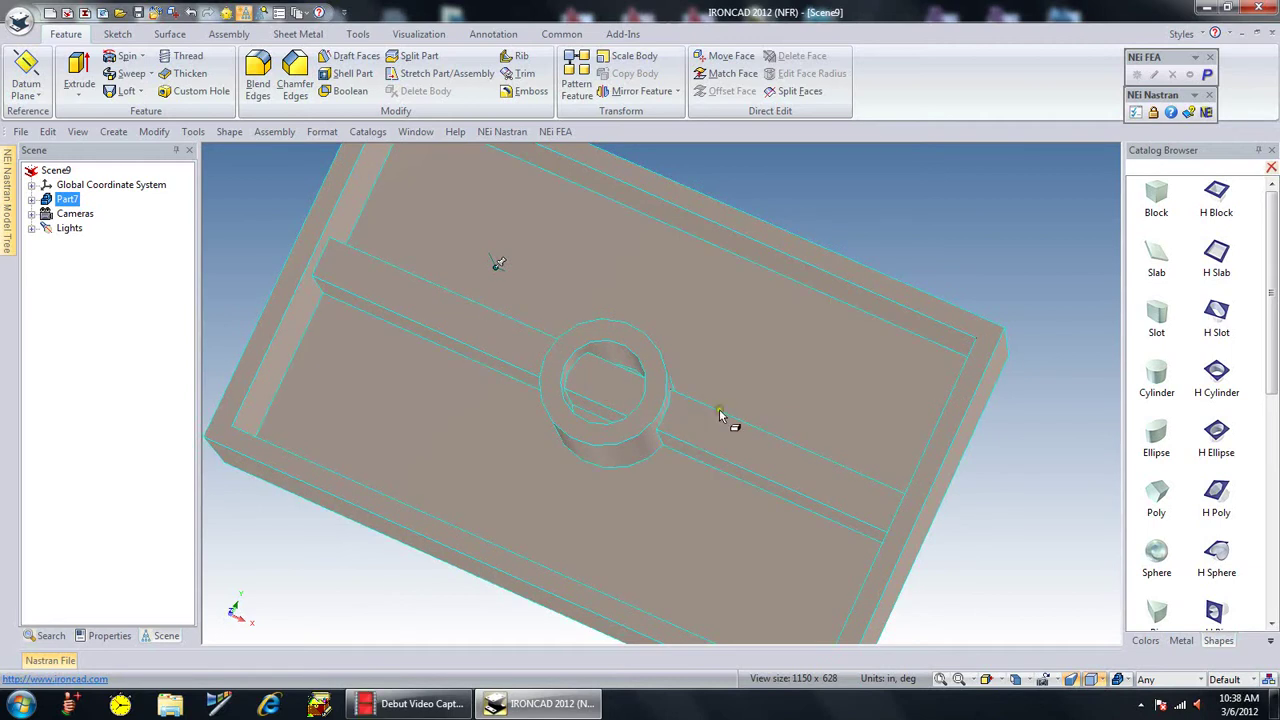
pyautogui.moveTo(794, 391); pyautogui.dragTo(797, 394, button='middle')
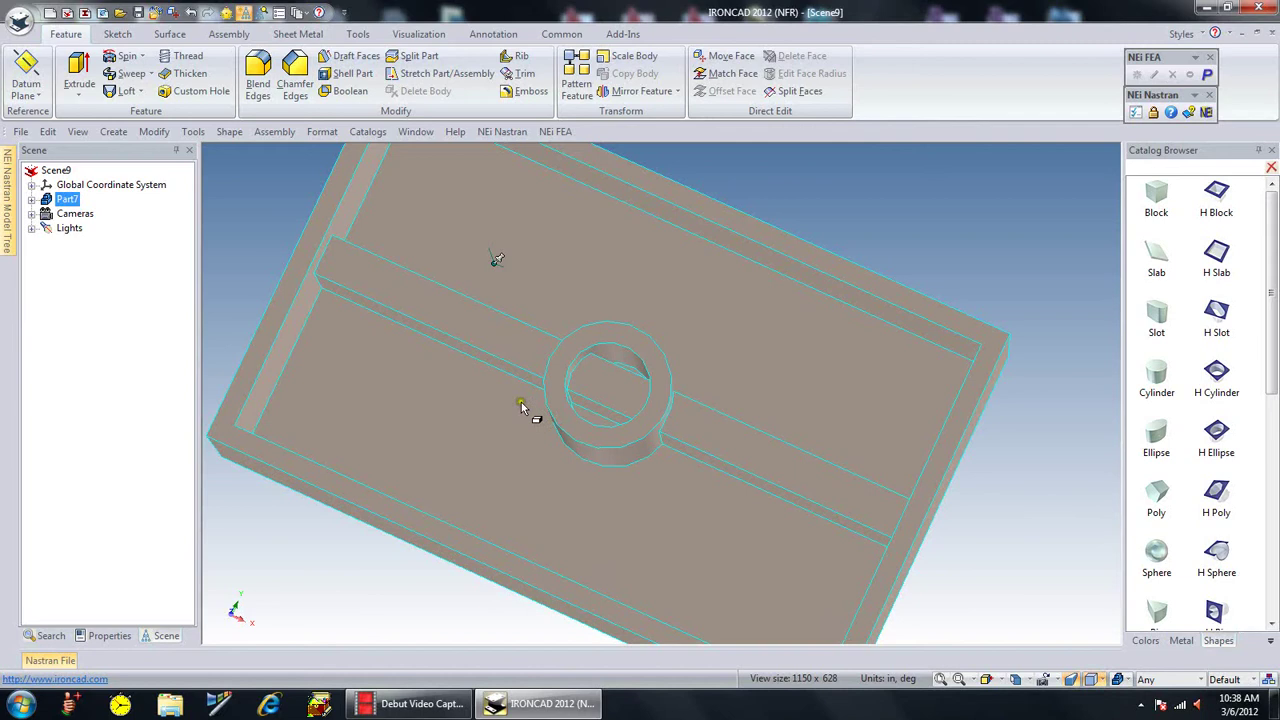
pyautogui.click(31, 199)
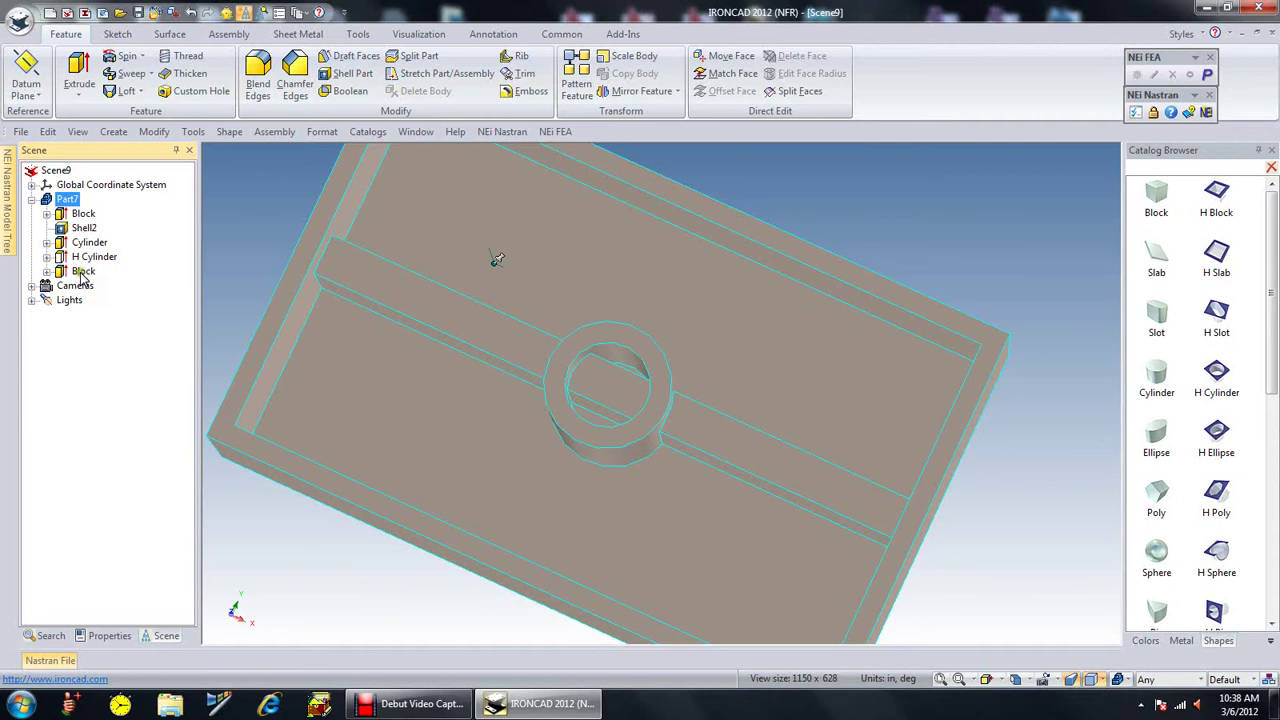
pyautogui.click(83, 273)
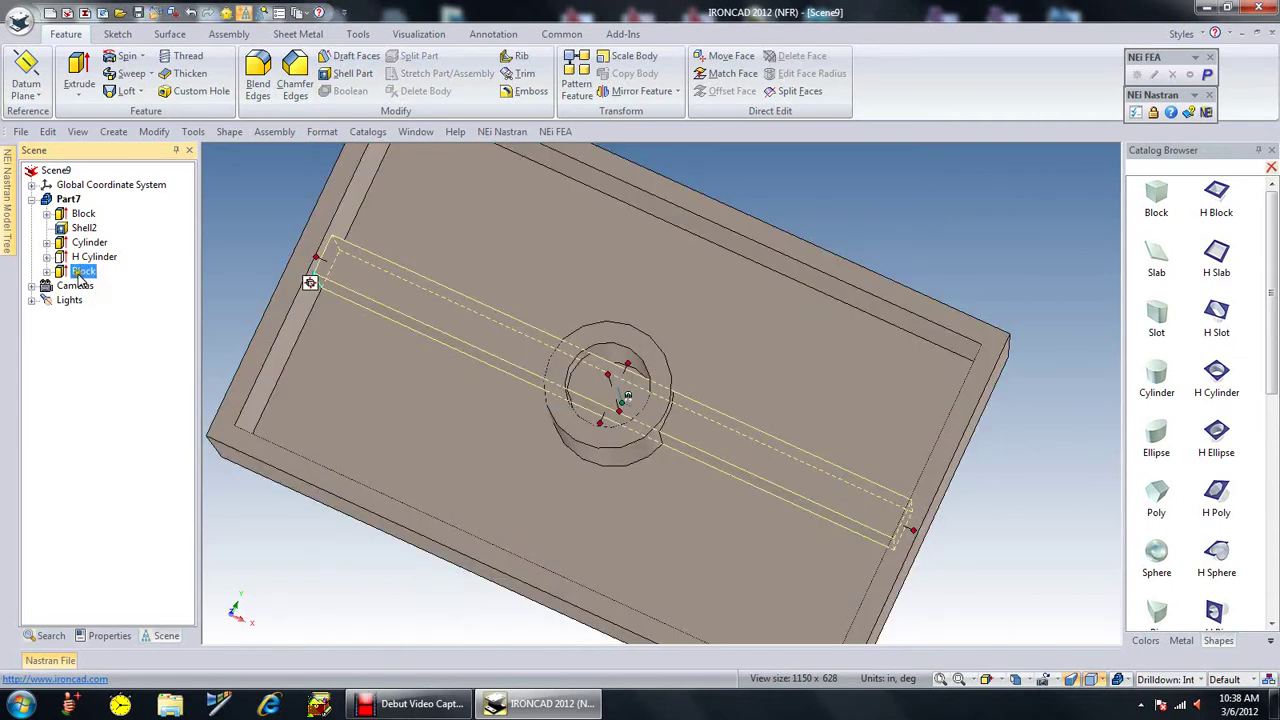
pyautogui.moveTo(79, 275); pyautogui.dragTo(85, 251)
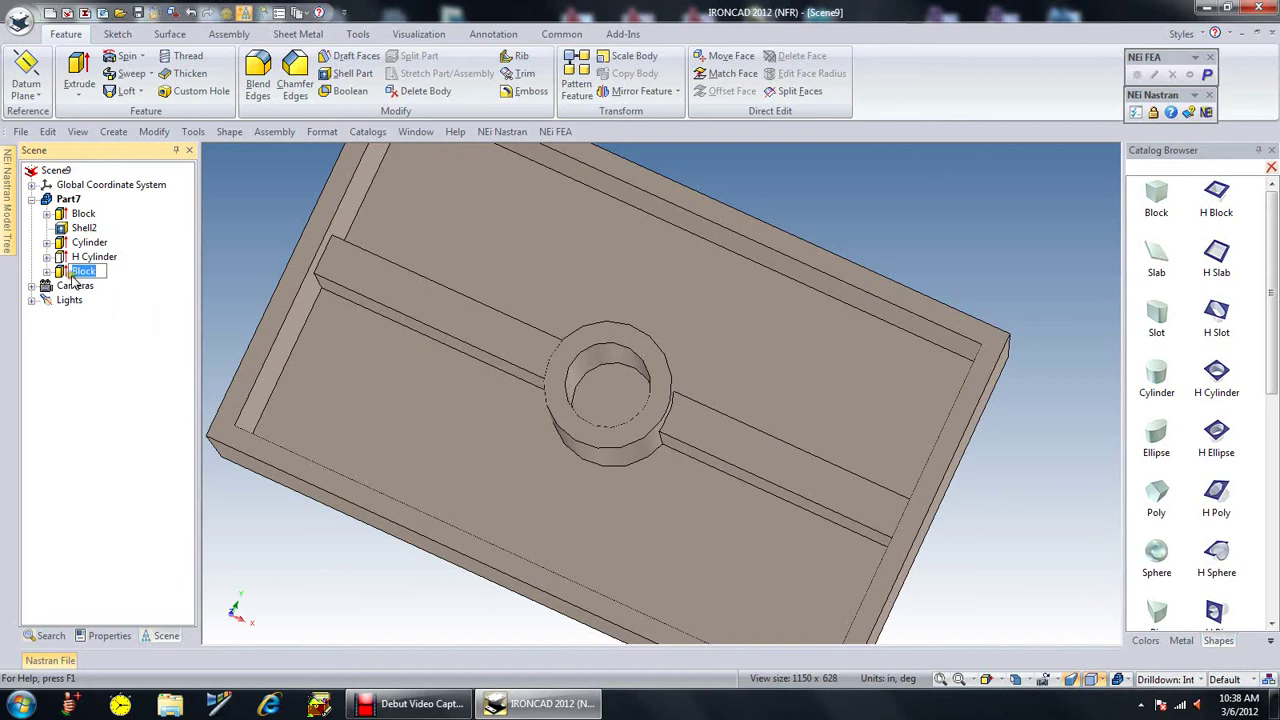
pyautogui.click(325, 333)
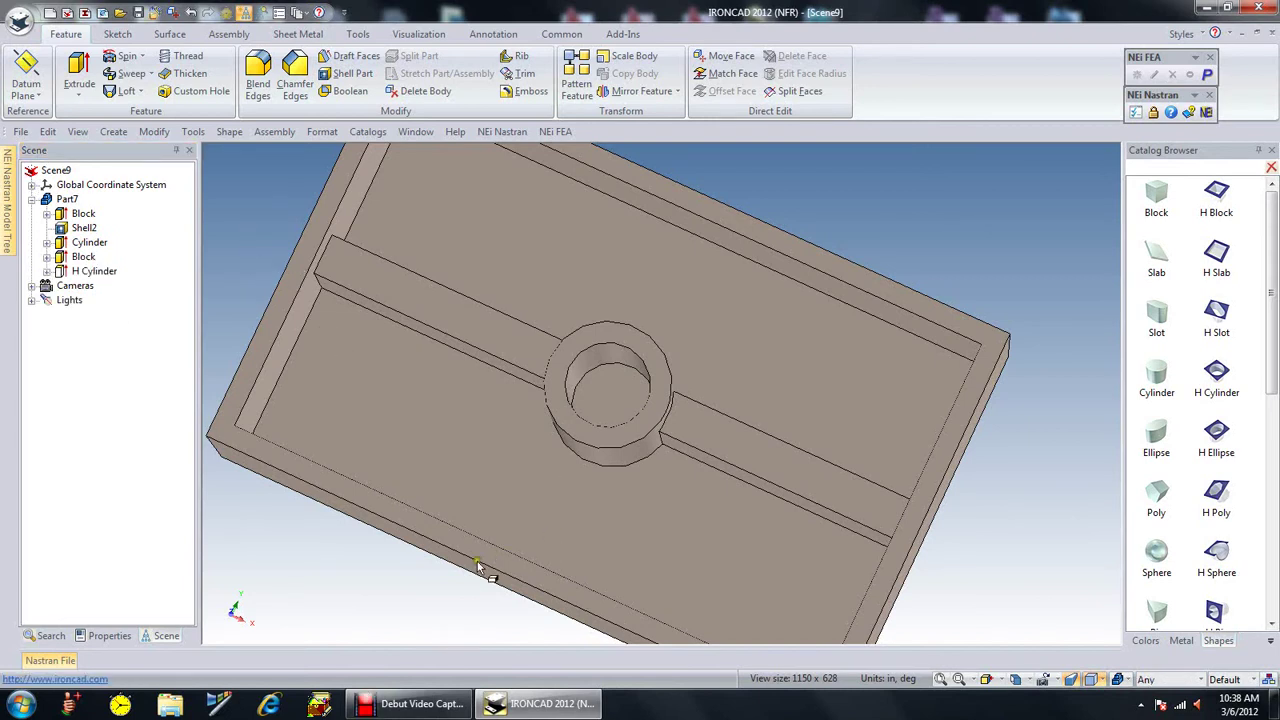
# Examine the bored boss and the ribs on both sides of it from several angles.
pyautogui.moveTo(621, 480); pyautogui.dragTo(643, 465, button='middle')
pyautogui.moveTo(643, 467)
pyautogui.mouseDown()
pyautogui.moveTo(609, 471)
pyautogui.moveTo(644, 468)
pyautogui.mouseUp()
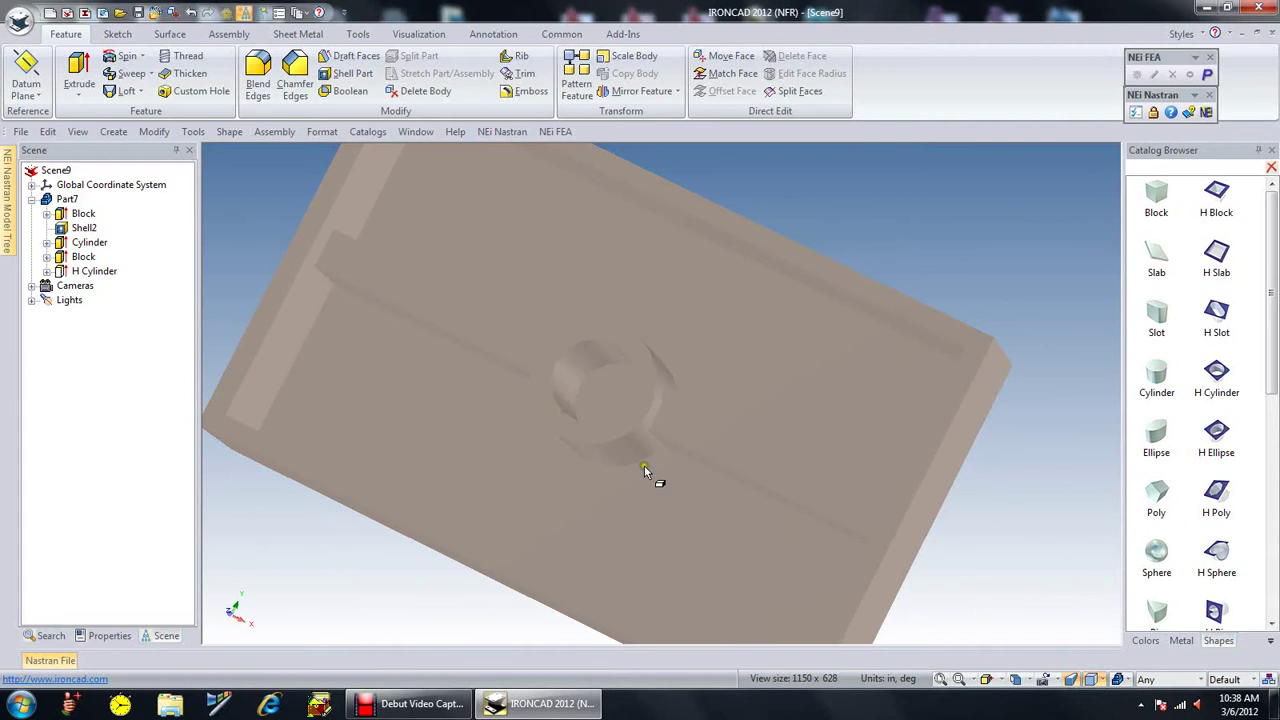
pyautogui.click(712, 475)
pyautogui.moveTo(820, 514); pyautogui.dragTo(823, 437)
pyautogui.moveTo(823, 437); pyautogui.dragTo(832, 440, button='middle')
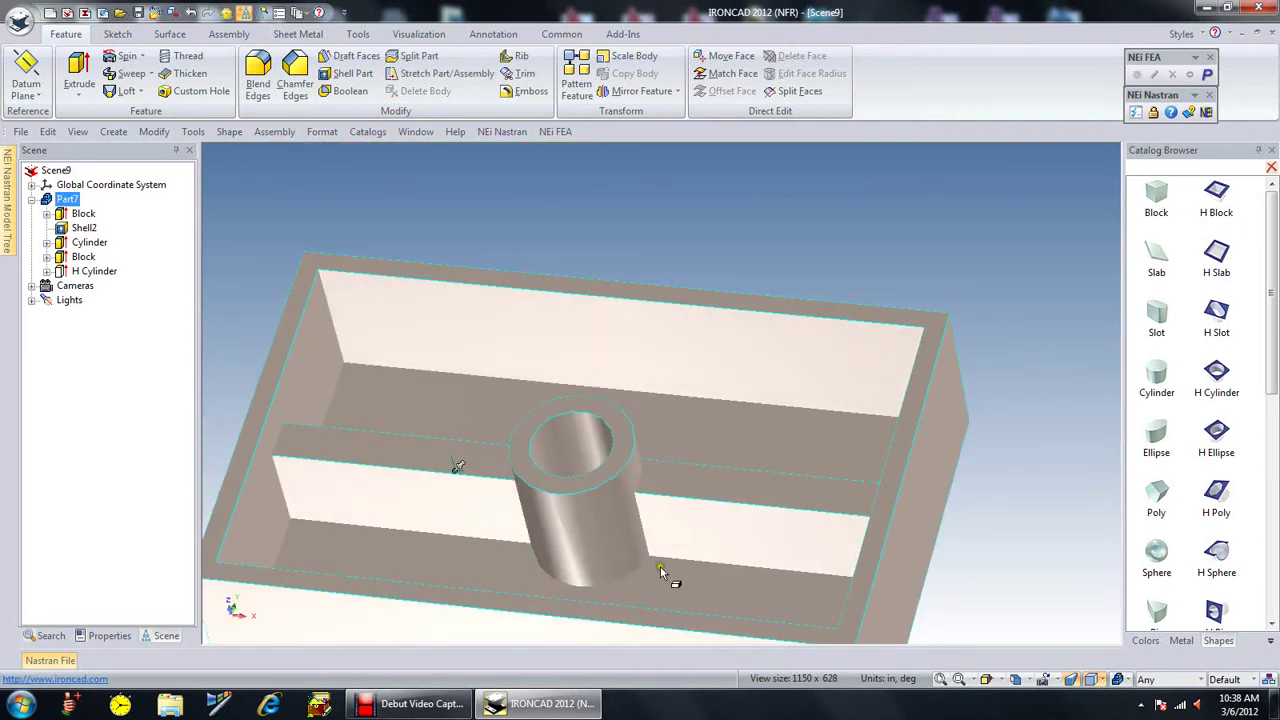
pyautogui.scroll(3, 658, 564)
pyautogui.scroll(-3, 650, 558)
pyautogui.moveTo(650, 555)
pyautogui.mouseDown(button='middle')
pyautogui.moveTo(687, 543)
pyautogui.moveTo(675, 560)
pyautogui.mouseUp(button='middle')
# Blend the edges of the ribs' four side faces, on both sides of the boss, with a constant 0.125 in radius.
pyautogui.click(258, 75)
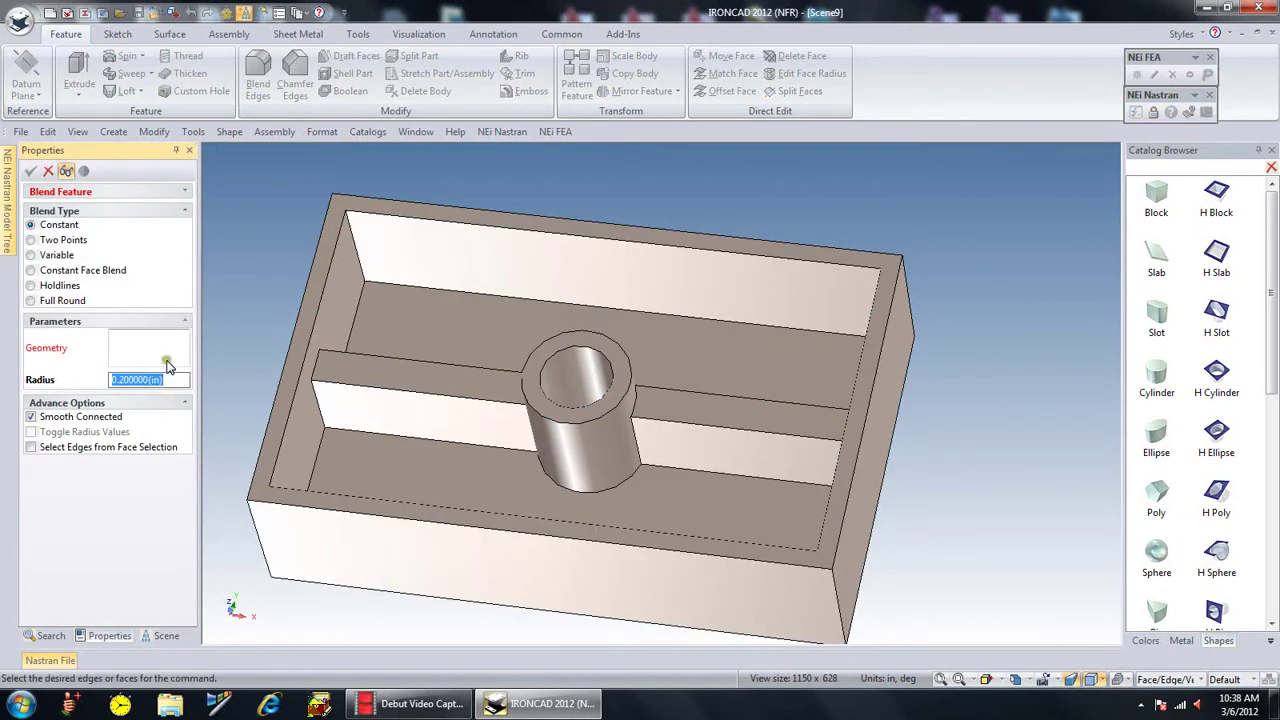
pyautogui.write('.125')
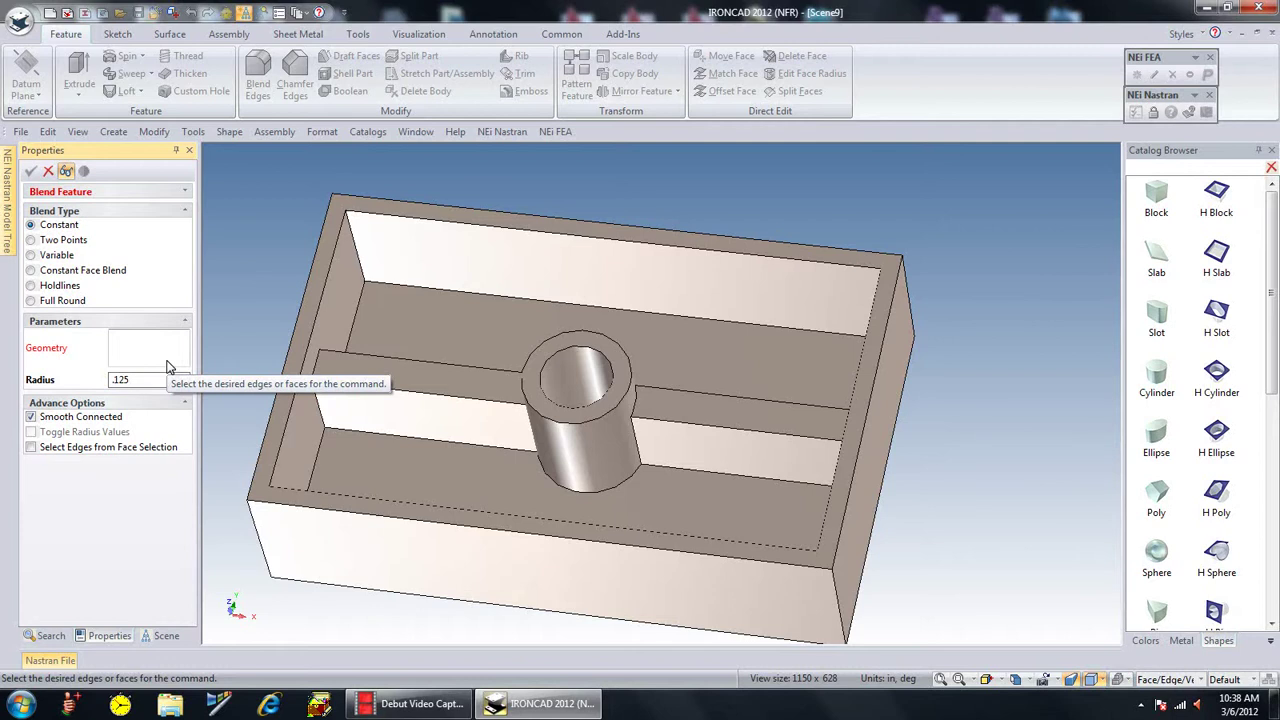
pyautogui.click(372, 410)
pyautogui.click(667, 445)
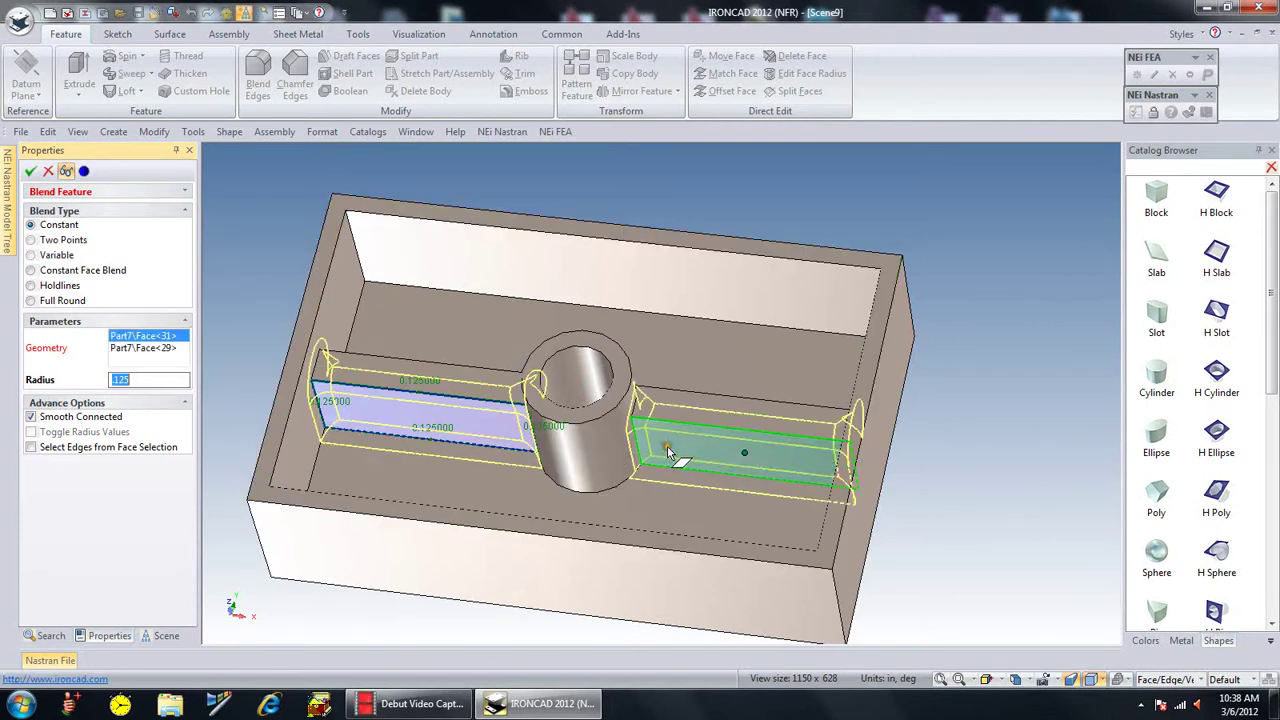
pyautogui.moveTo(716, 370); pyautogui.dragTo(677, 480, button='middle')
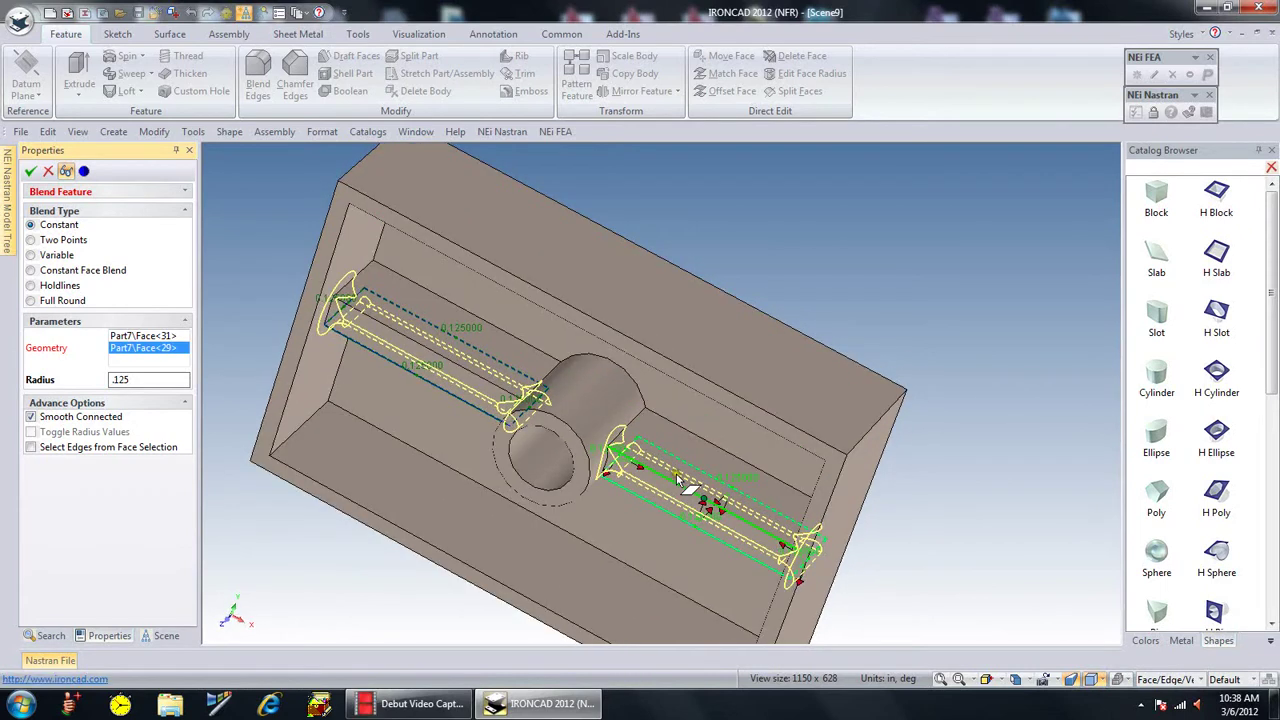
pyautogui.click(669, 446)
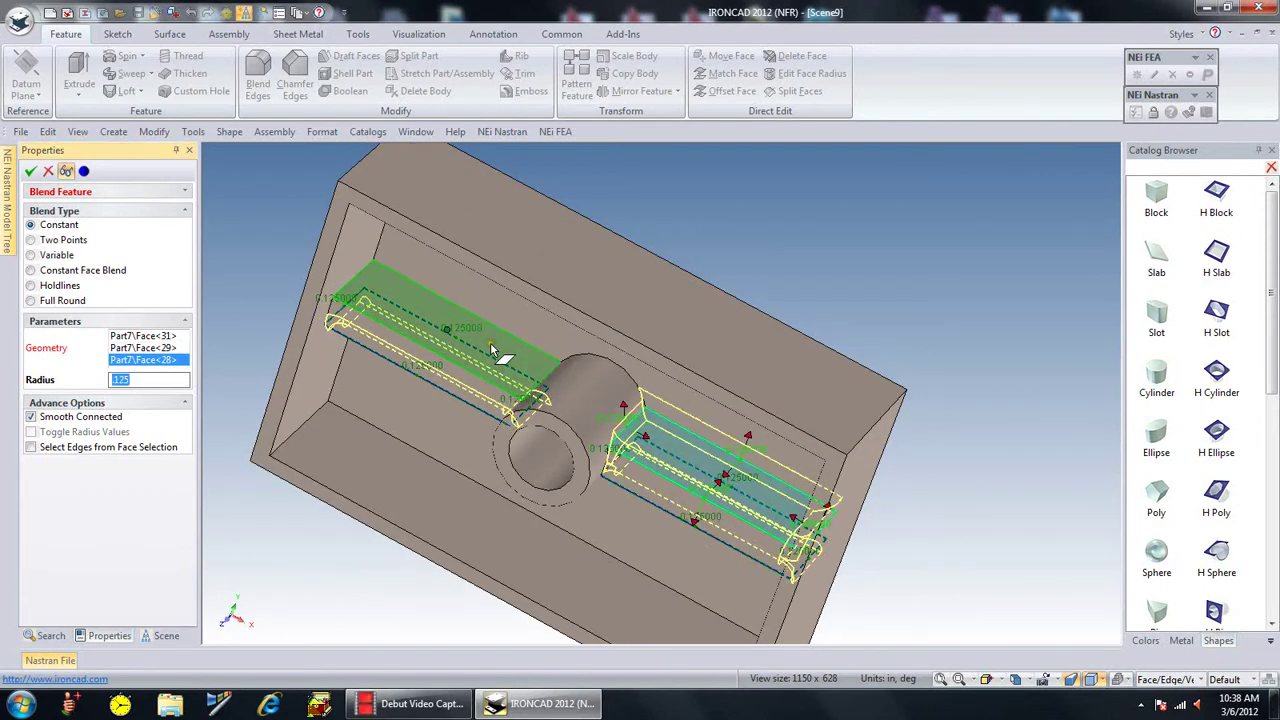
pyautogui.click(490, 345)
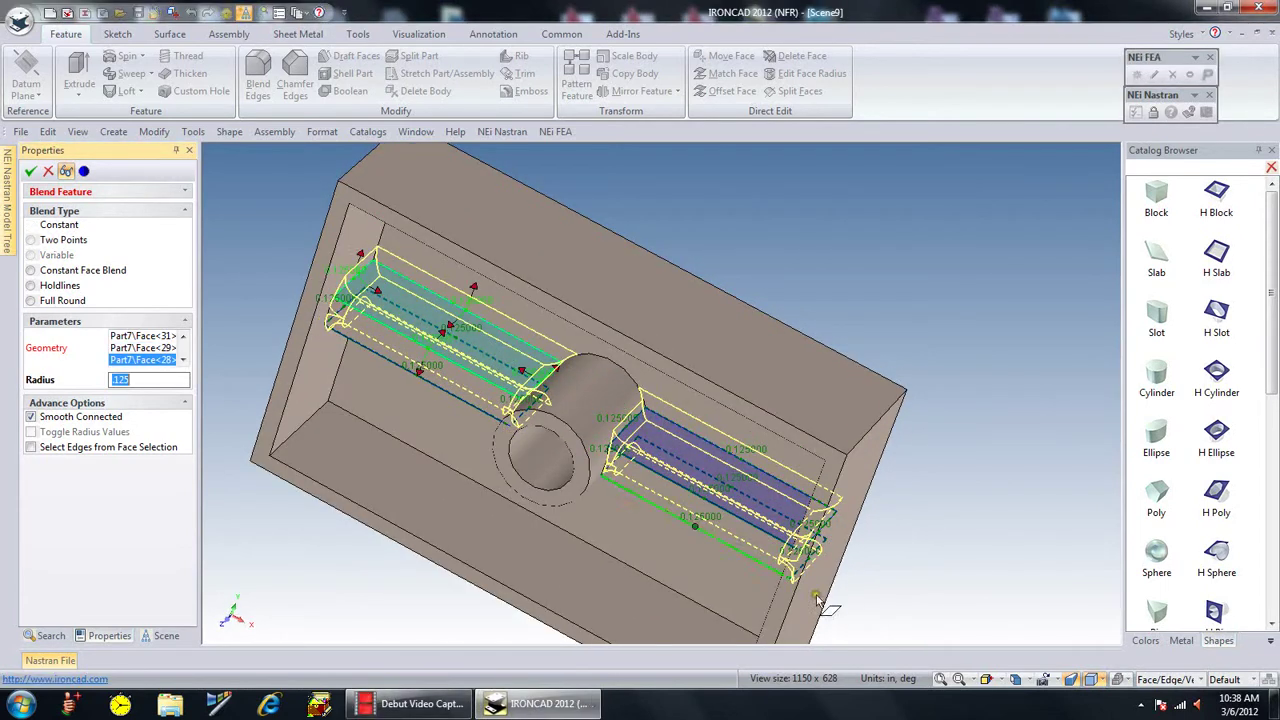
pyautogui.moveTo(822, 600); pyautogui.dragTo(905, 645, button='middle')
pyautogui.click(940, 679)
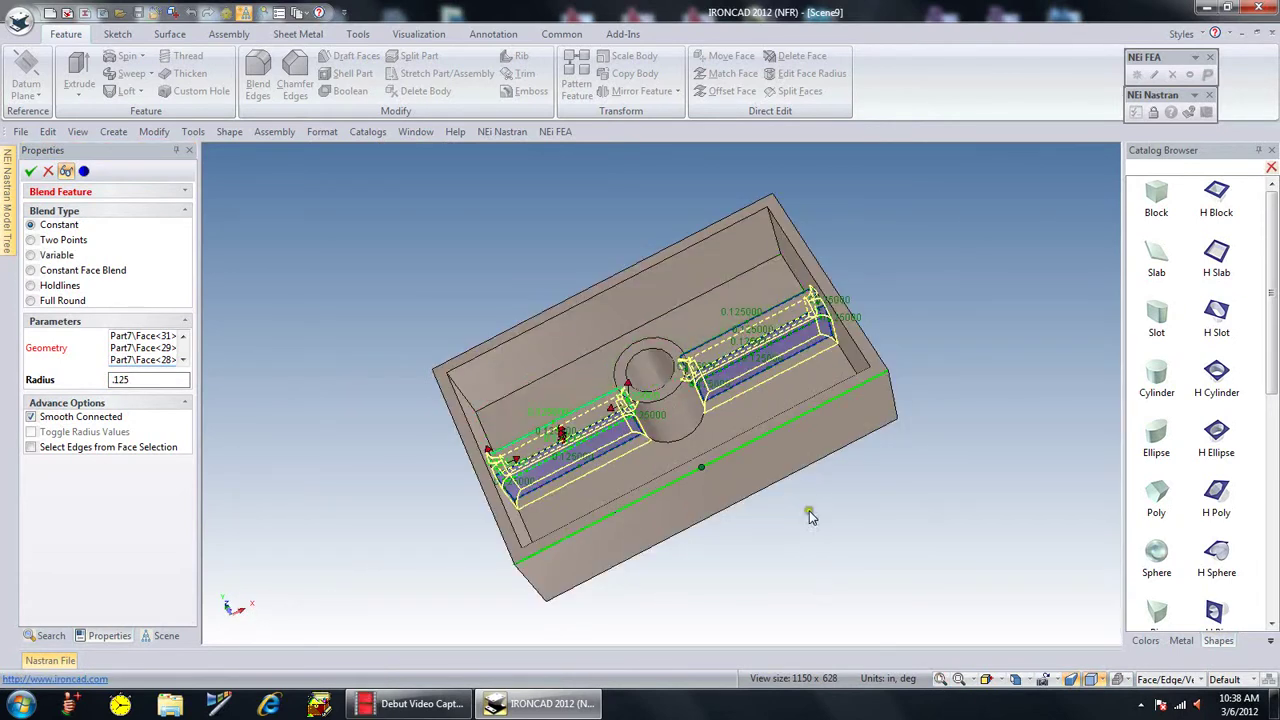
pyautogui.click(30, 172)
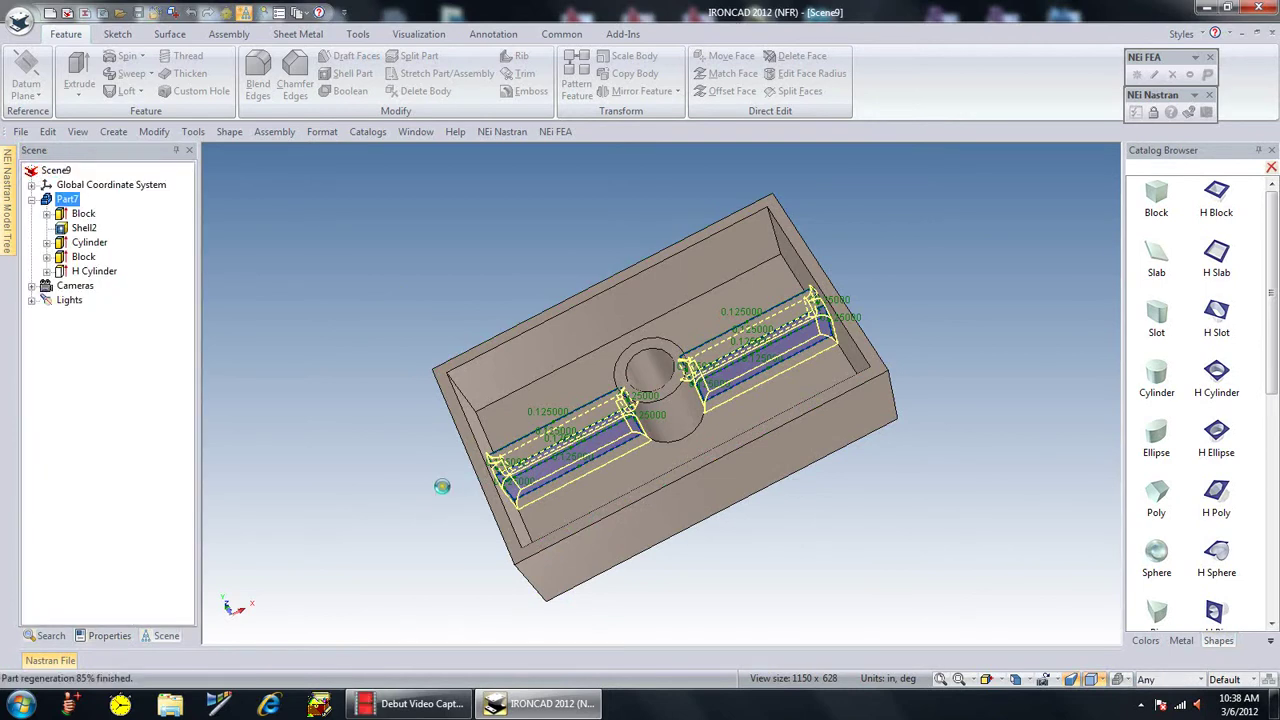
# Blend the box's four inner vertical corner edges with a constant 0.125 in radius.
pyautogui.moveTo(443, 486); pyautogui.dragTo(735, 530, button='middle')
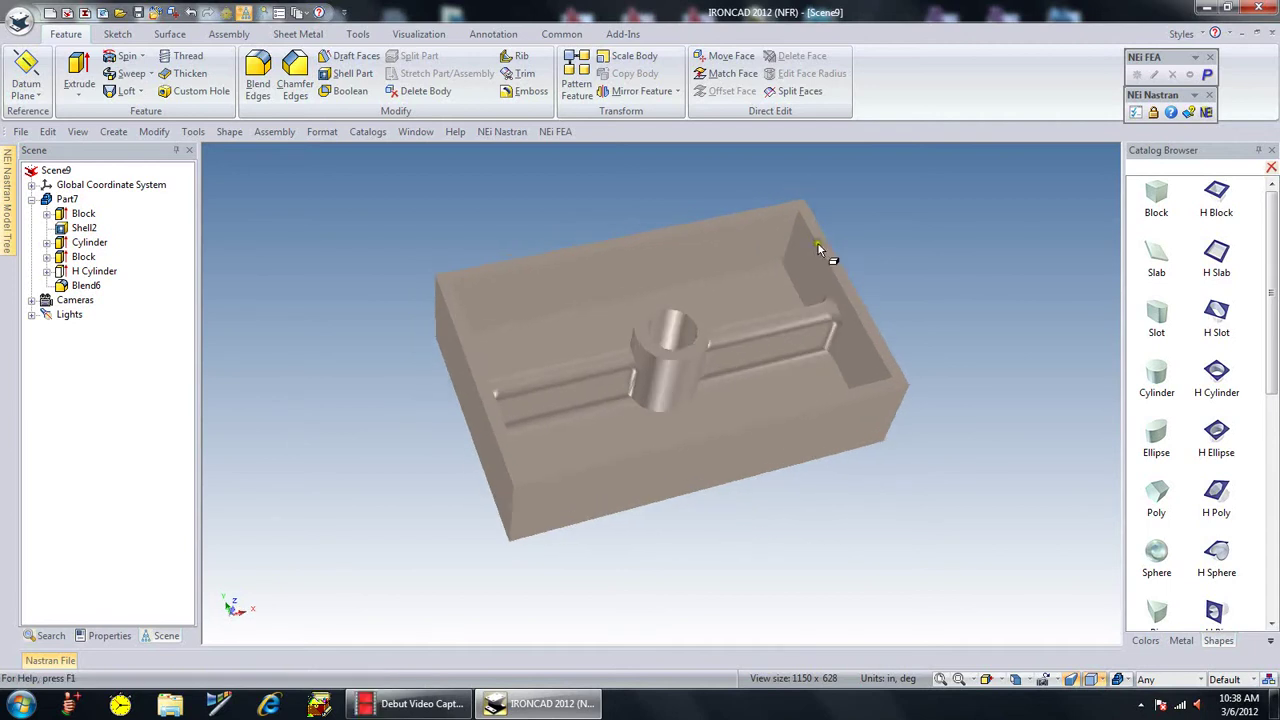
pyautogui.click(258, 75)
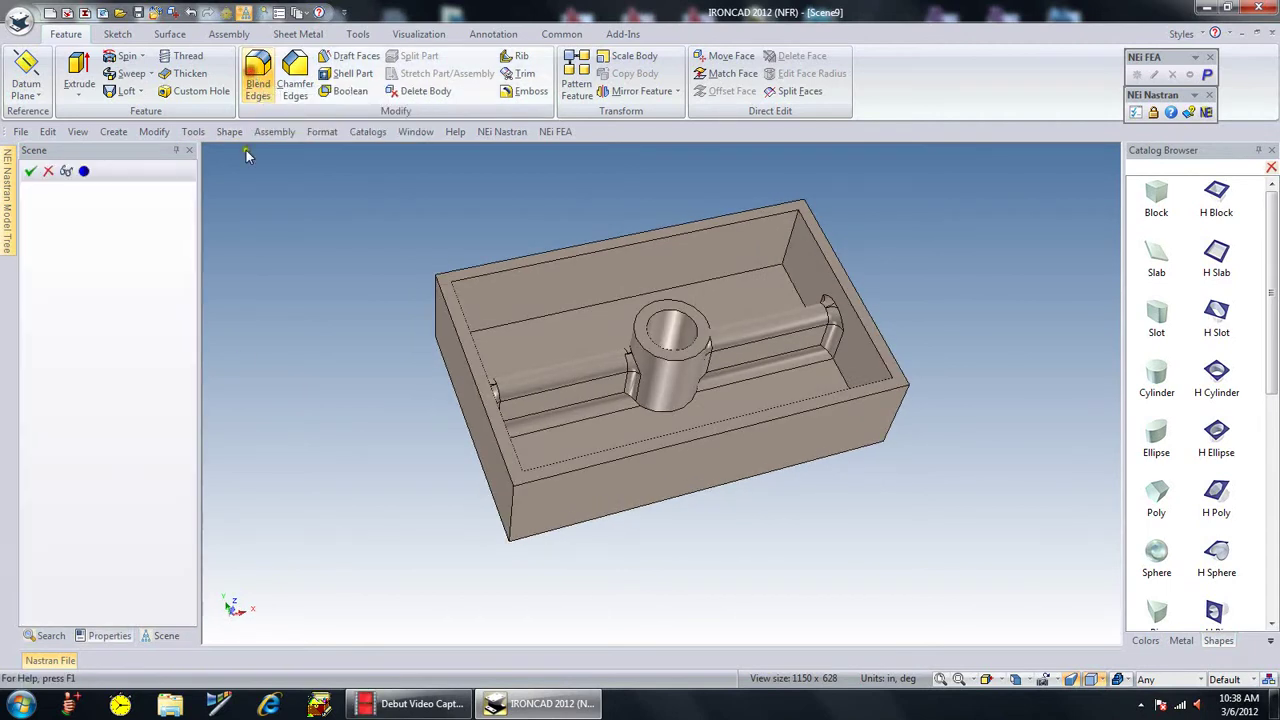
pyautogui.click(781, 247)
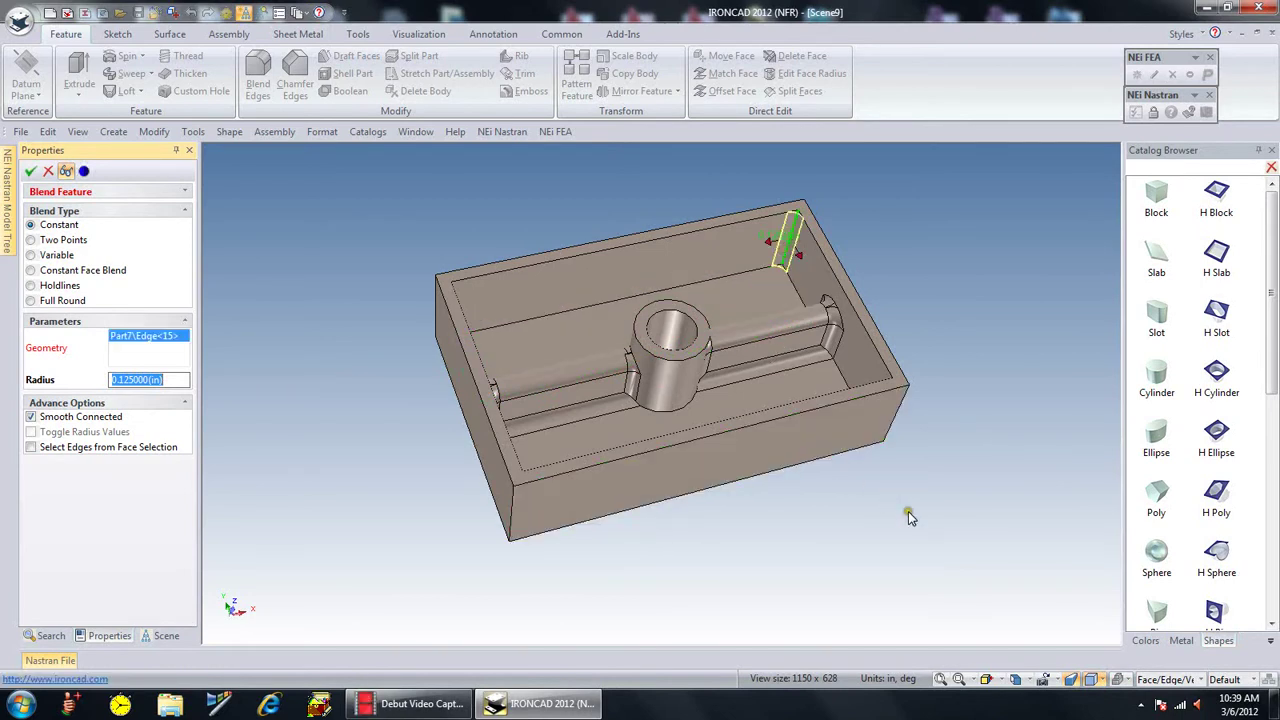
pyautogui.moveTo(908, 511); pyautogui.dragTo(485, 303, button='middle')
pyautogui.click(485, 303)
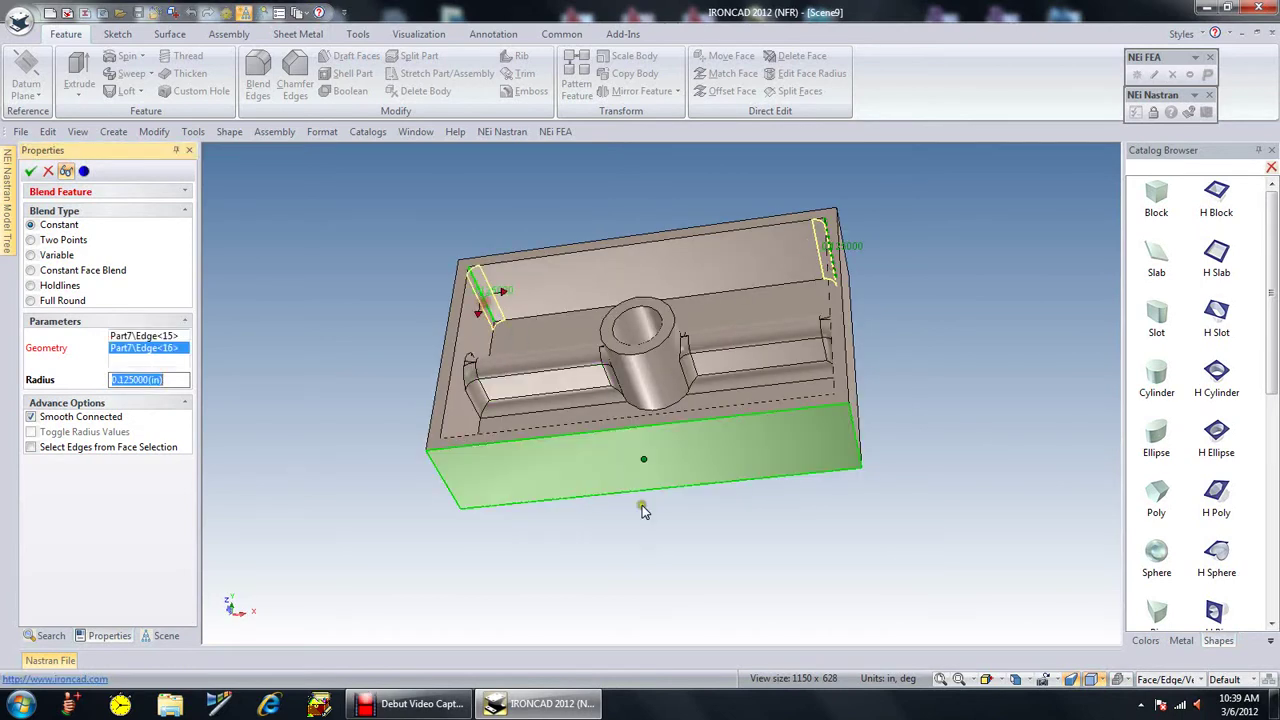
pyautogui.moveTo(642, 505); pyautogui.dragTo(863, 568, button='middle')
pyautogui.click(815, 337)
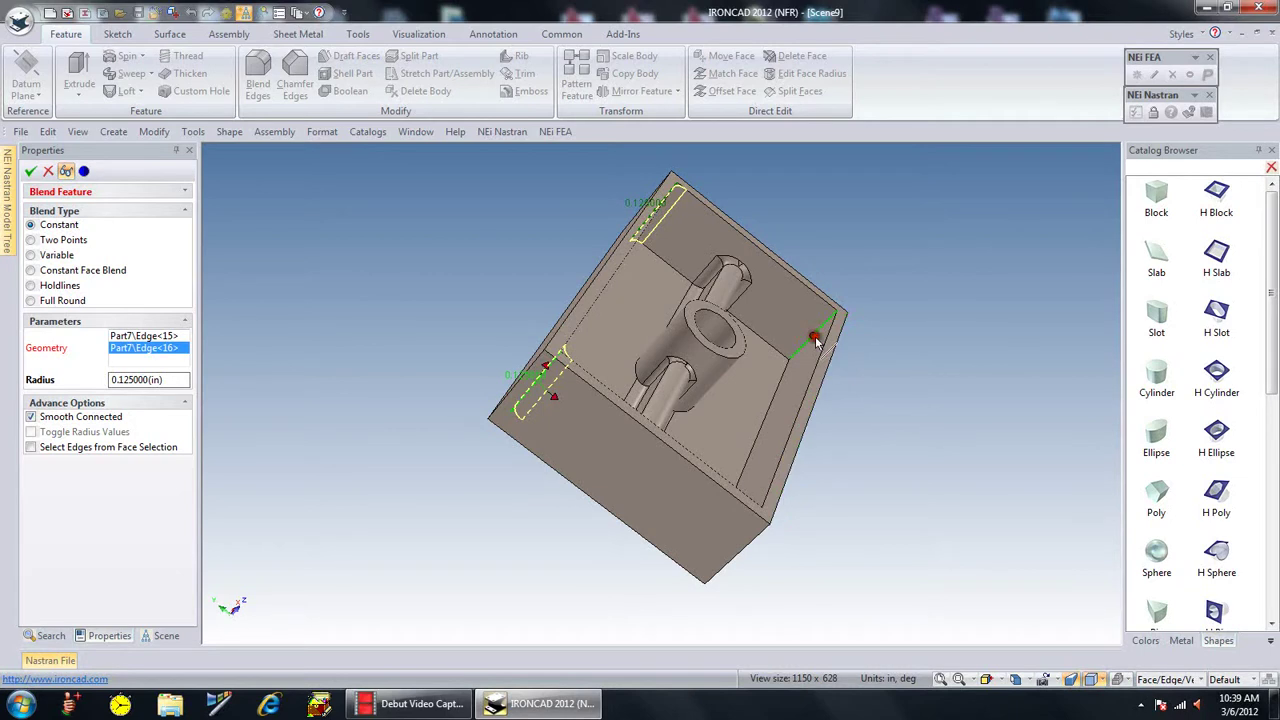
pyautogui.click(816, 341)
pyautogui.moveTo(816, 341); pyautogui.dragTo(590, 612, button='middle')
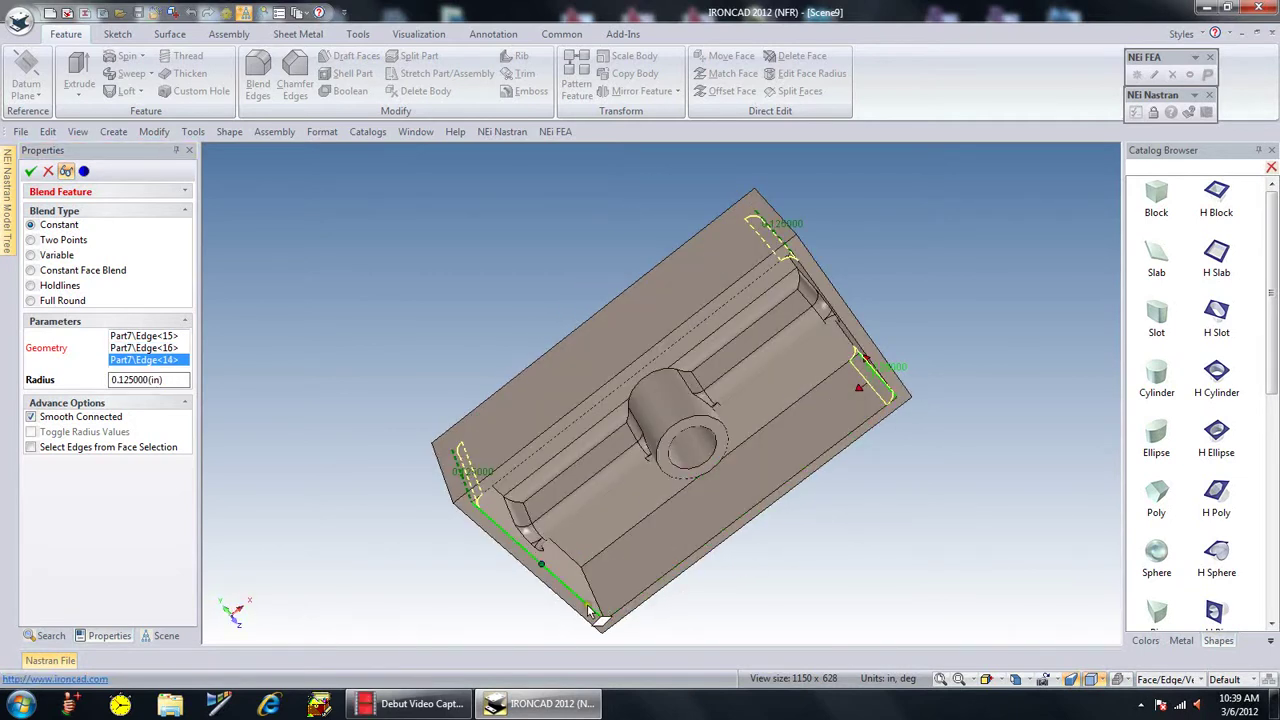
pyautogui.click(597, 598)
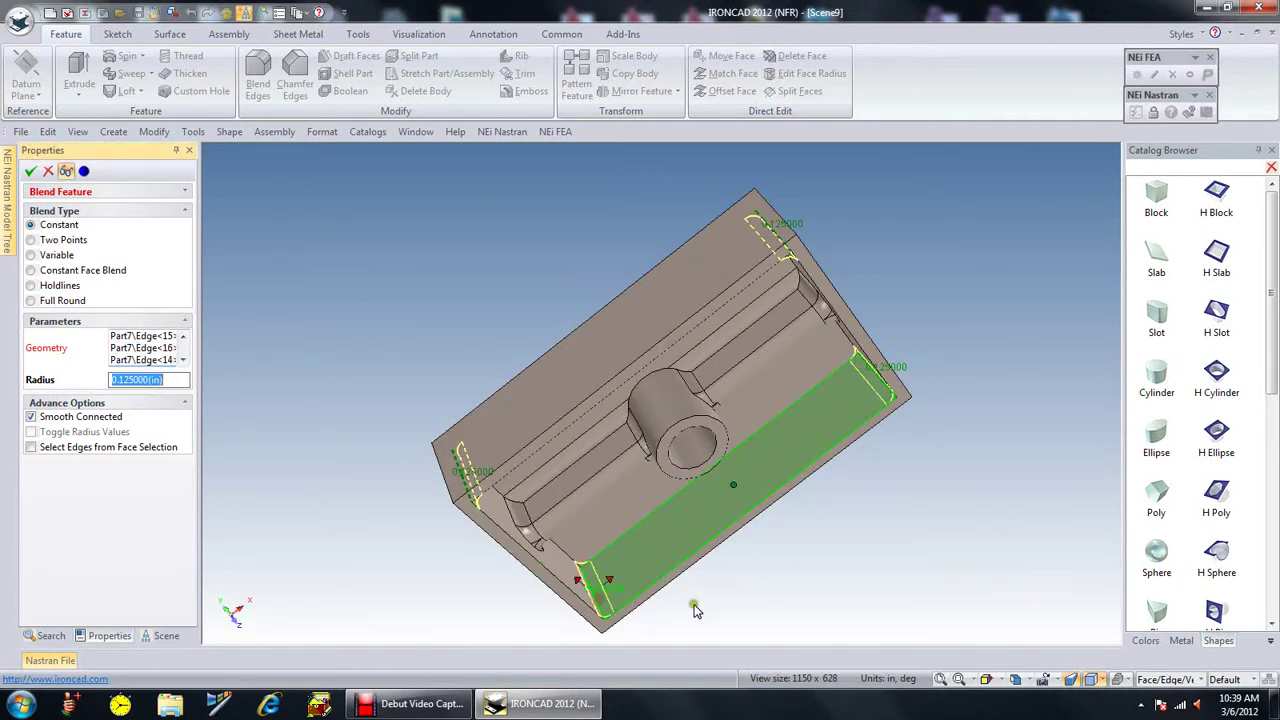
pyautogui.moveTo(730, 480); pyautogui.dragTo(727, 420, button='middle')
pyautogui.click(30, 171)
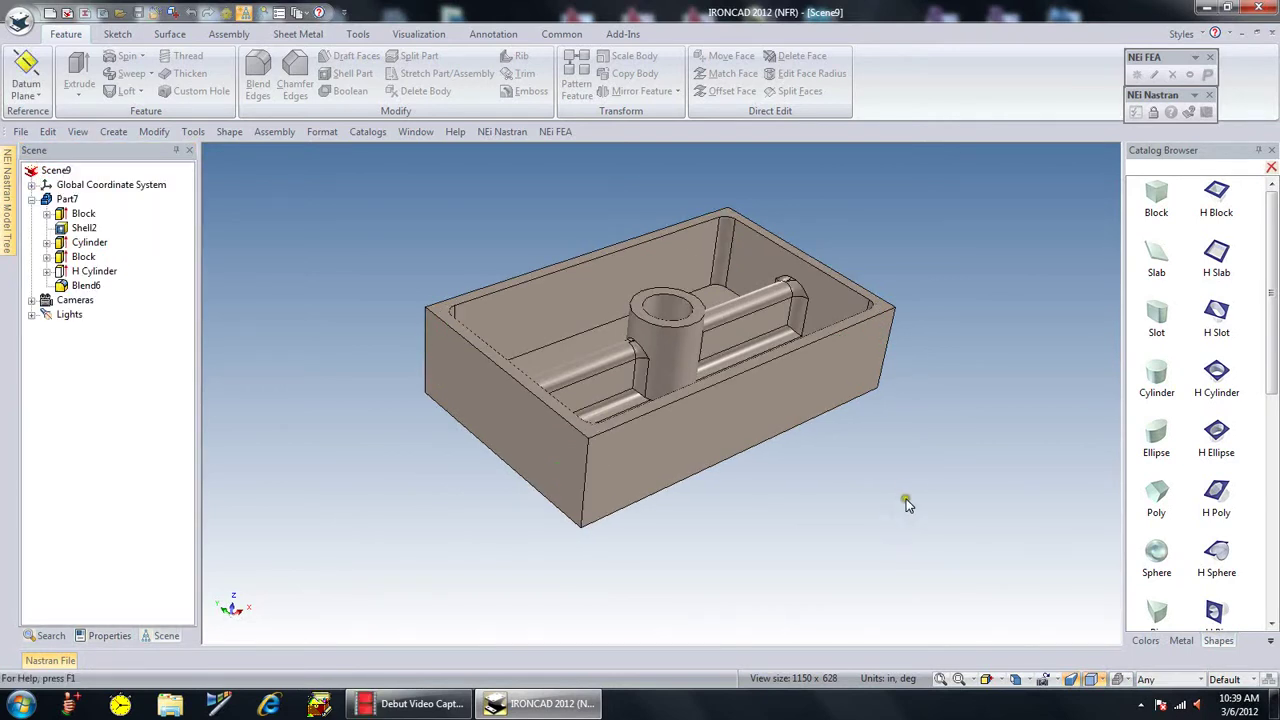
# Blend the box's four outer vertical corner edges with a constant 0.2 in radius.
pyautogui.moveTo(909, 497); pyautogui.dragTo(969, 457, button='middle')
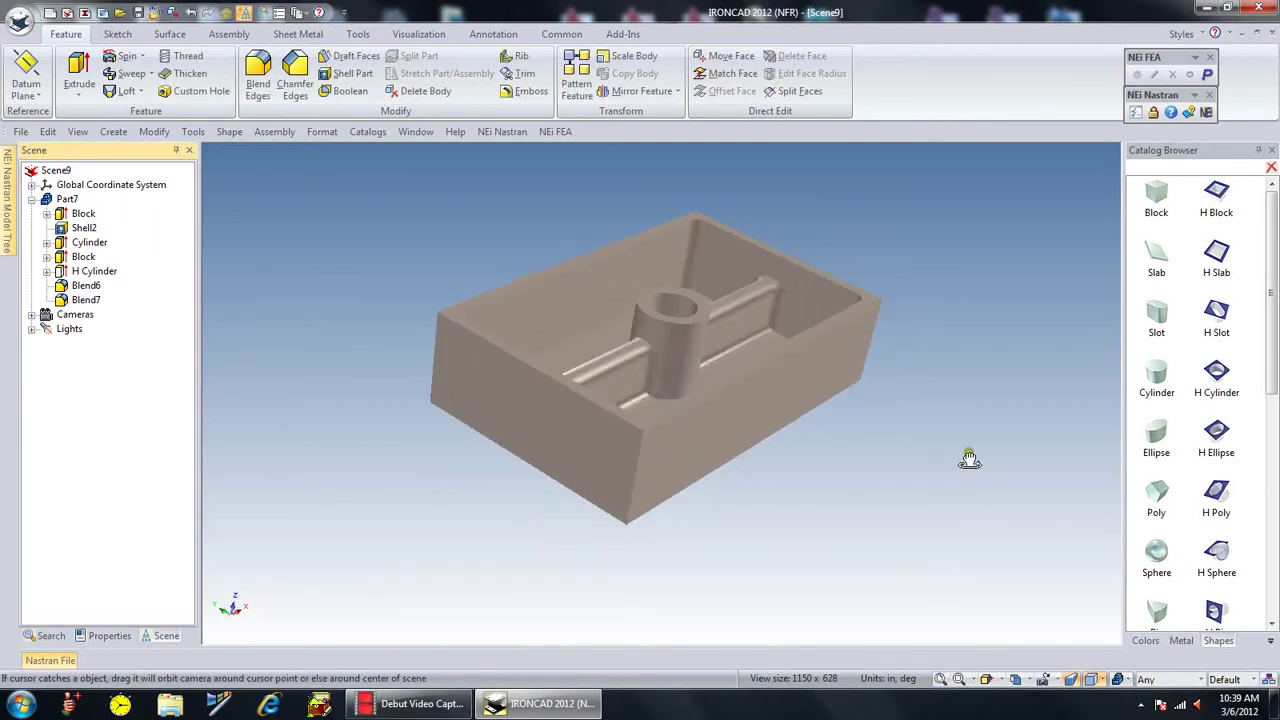
pyautogui.moveTo(709, 503); pyautogui.dragTo(621, 546, button='middle')
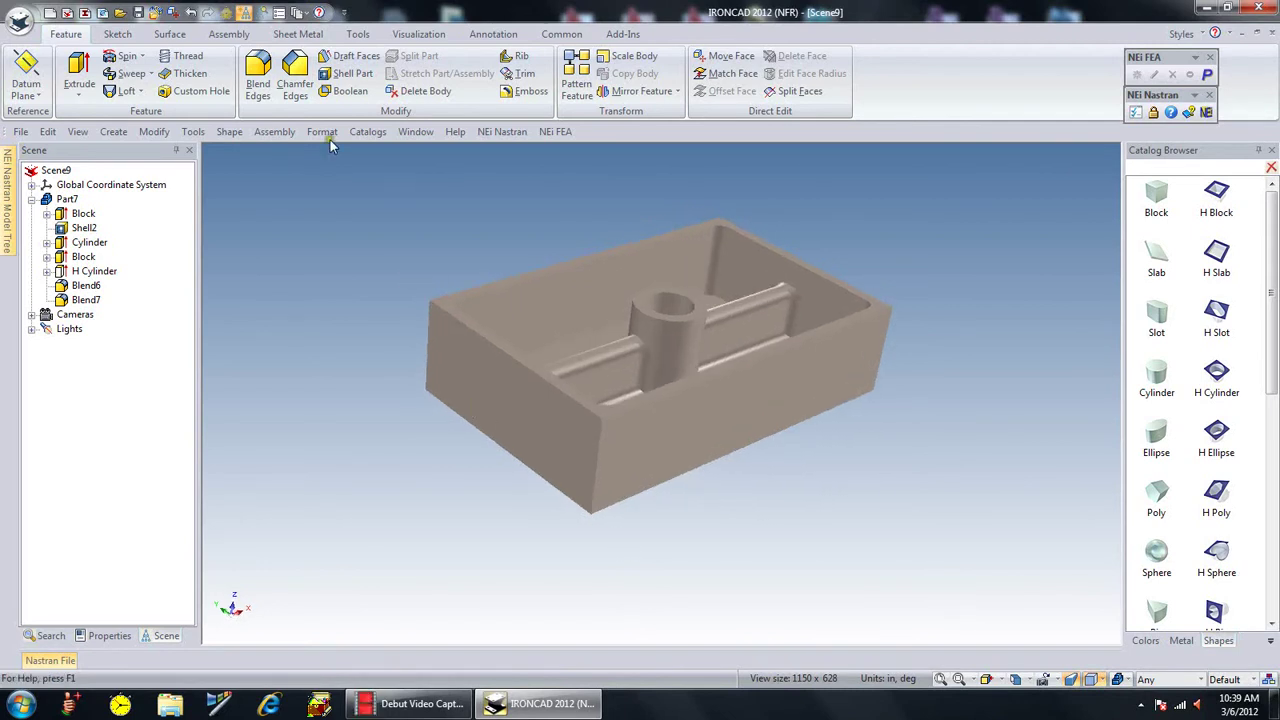
pyautogui.click(258, 75)
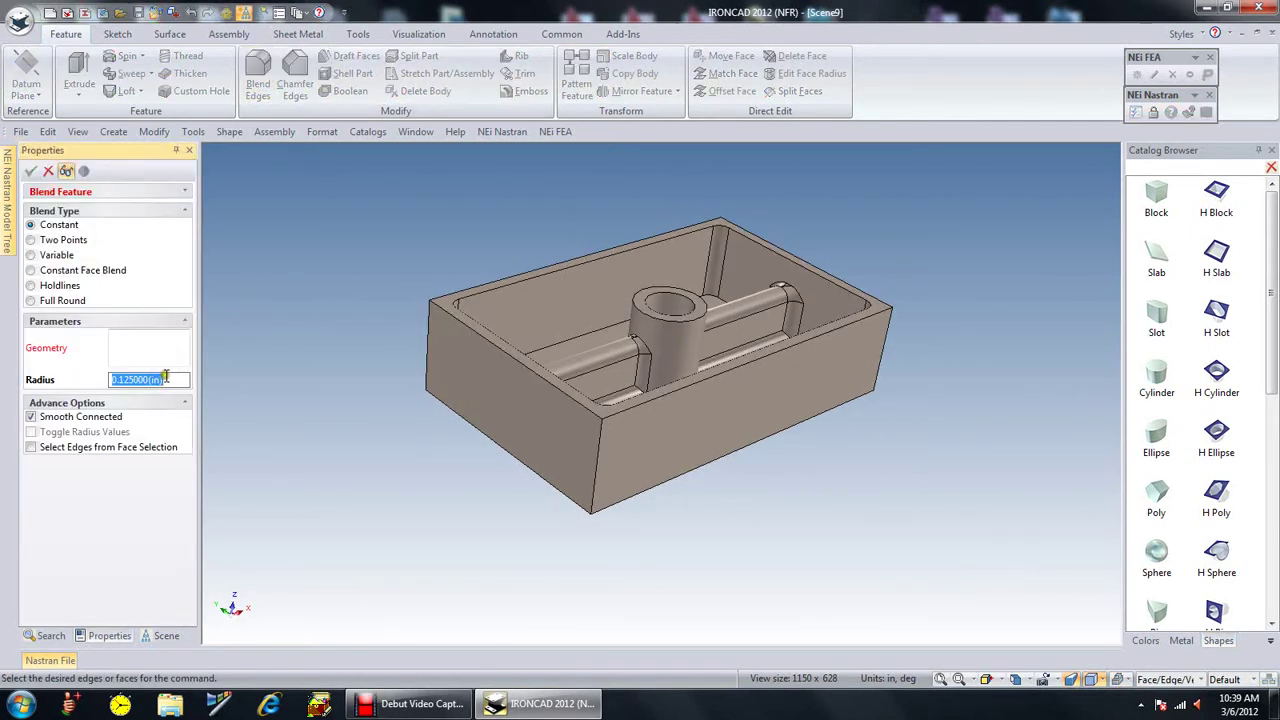
pyautogui.write('.2')
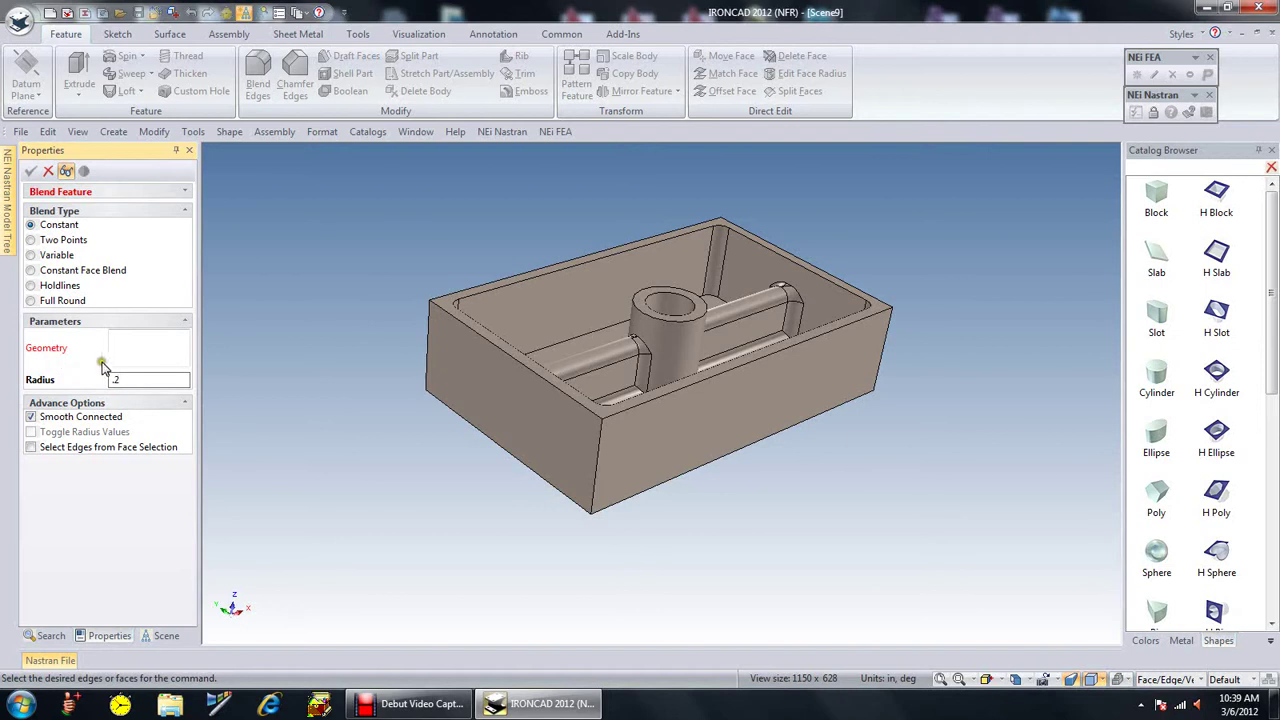
pyautogui.click(591, 488)
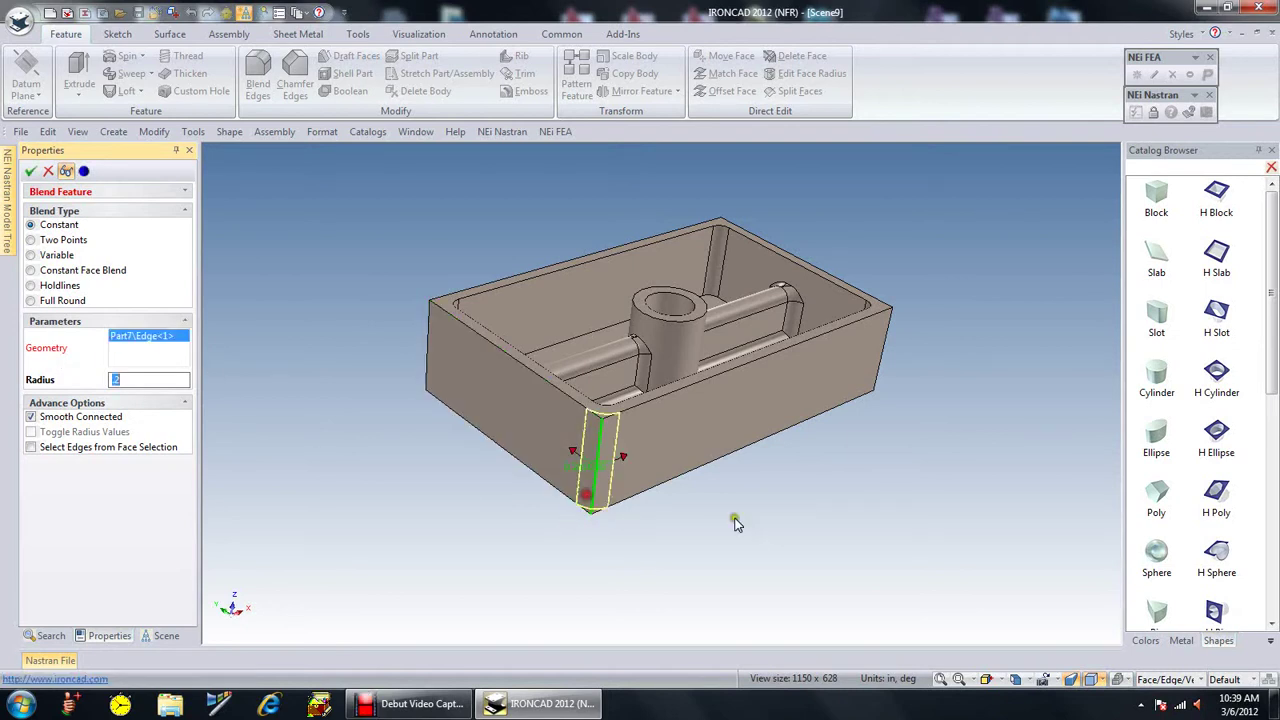
pyautogui.moveTo(737, 520); pyautogui.dragTo(931, 386, button='middle')
pyautogui.click(741, 490)
pyautogui.click(776, 507)
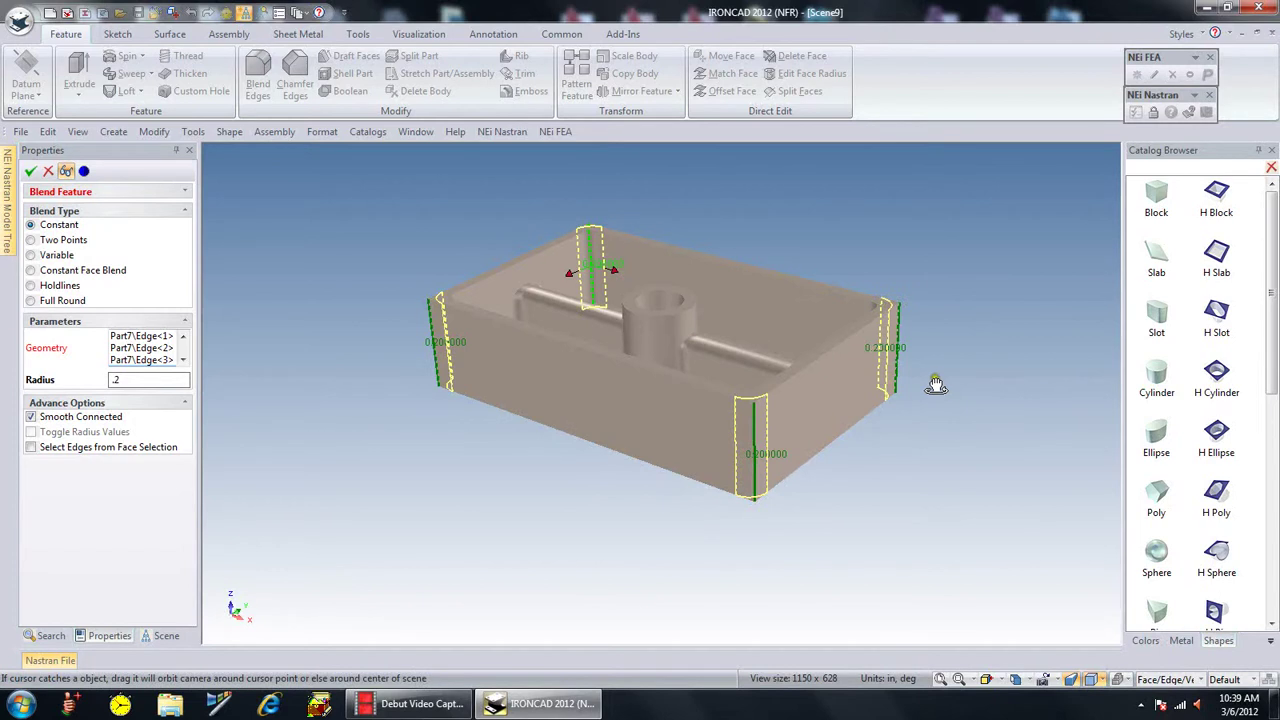
pyautogui.click(30, 171)
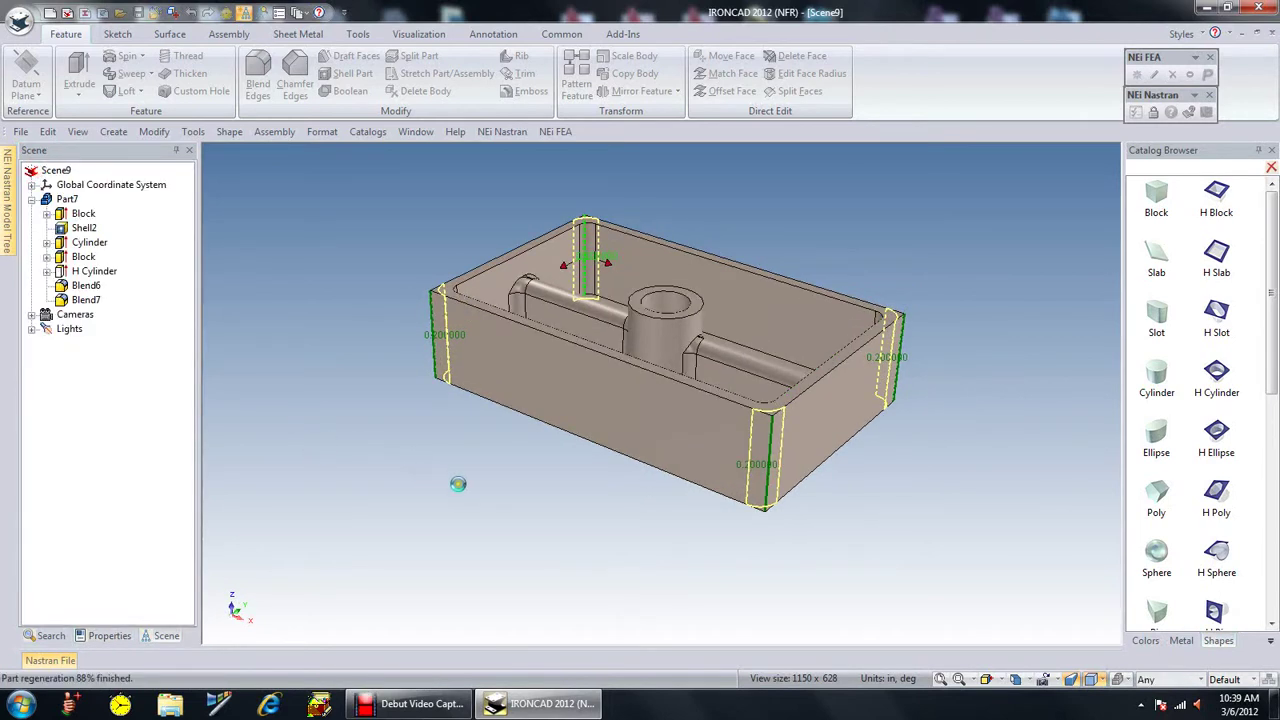
# Review the outer-corner, inner-corner and rib blends one after another, and inspect the finished box from above.
pyautogui.moveTo(457, 486); pyautogui.dragTo(530, 540, button='middle')
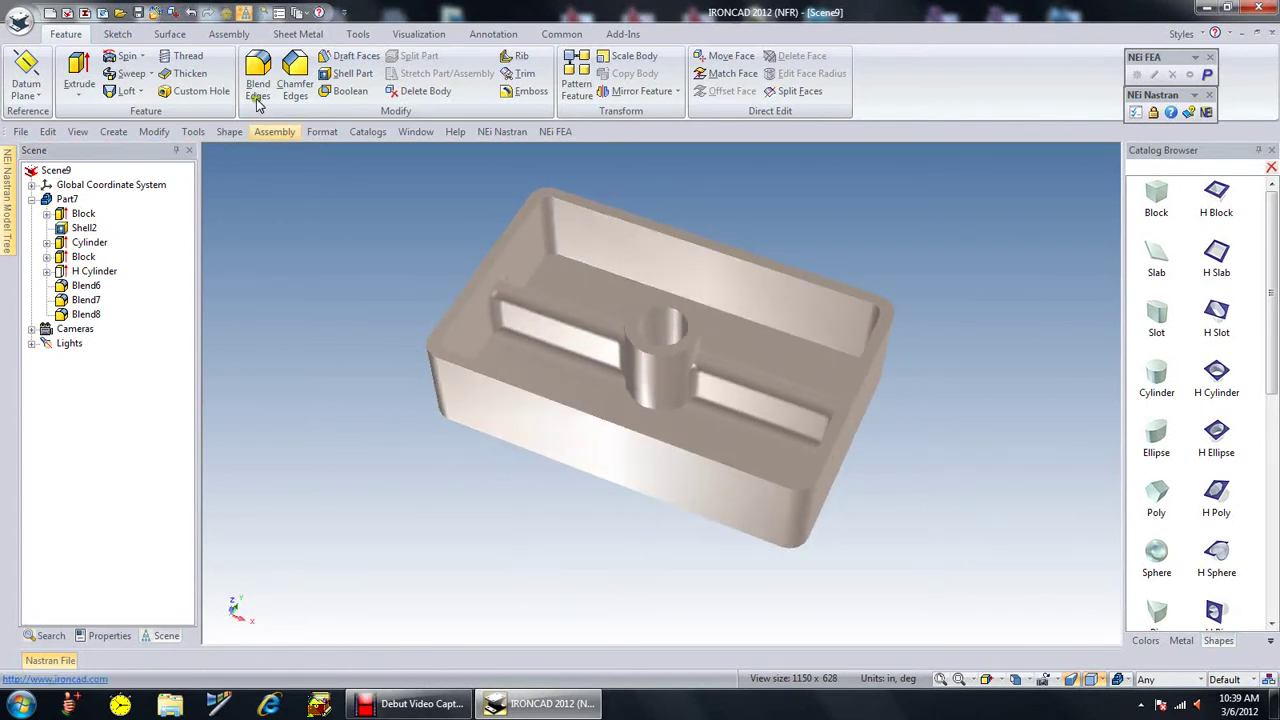
pyautogui.click(86, 315)
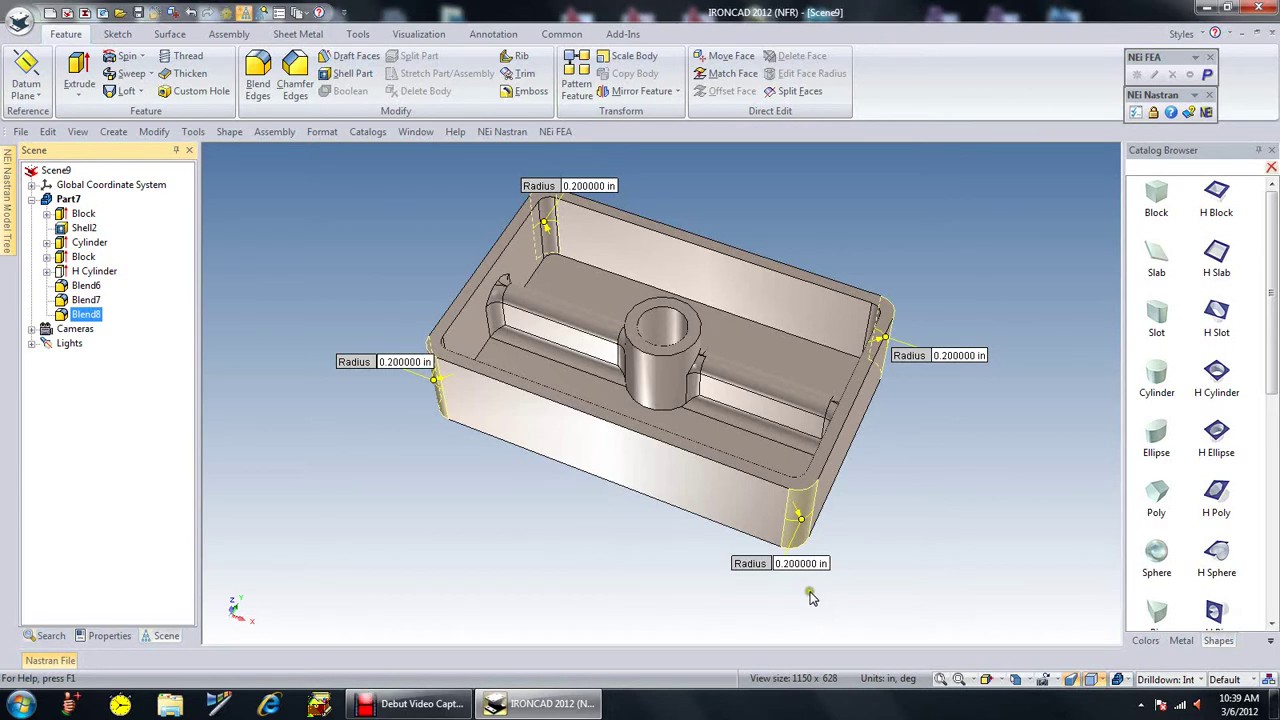
pyautogui.click(84, 300)
pyautogui.click(86, 286)
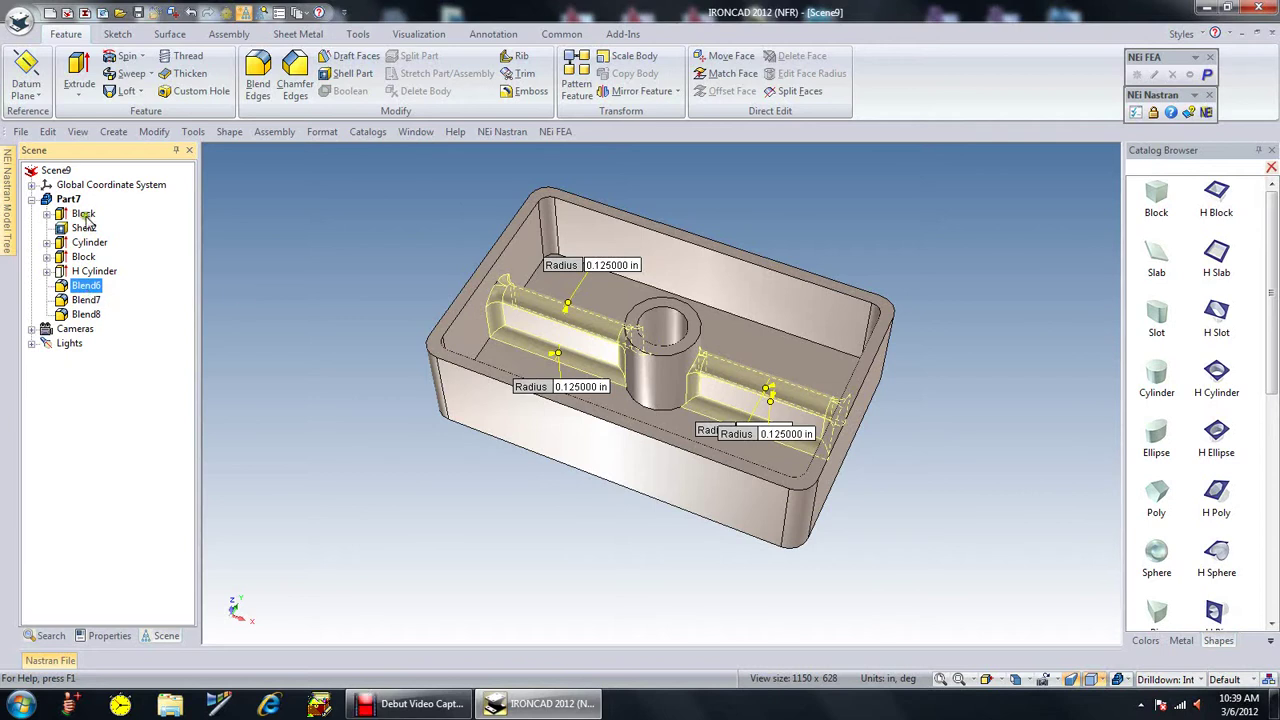
pyautogui.click(375, 455)
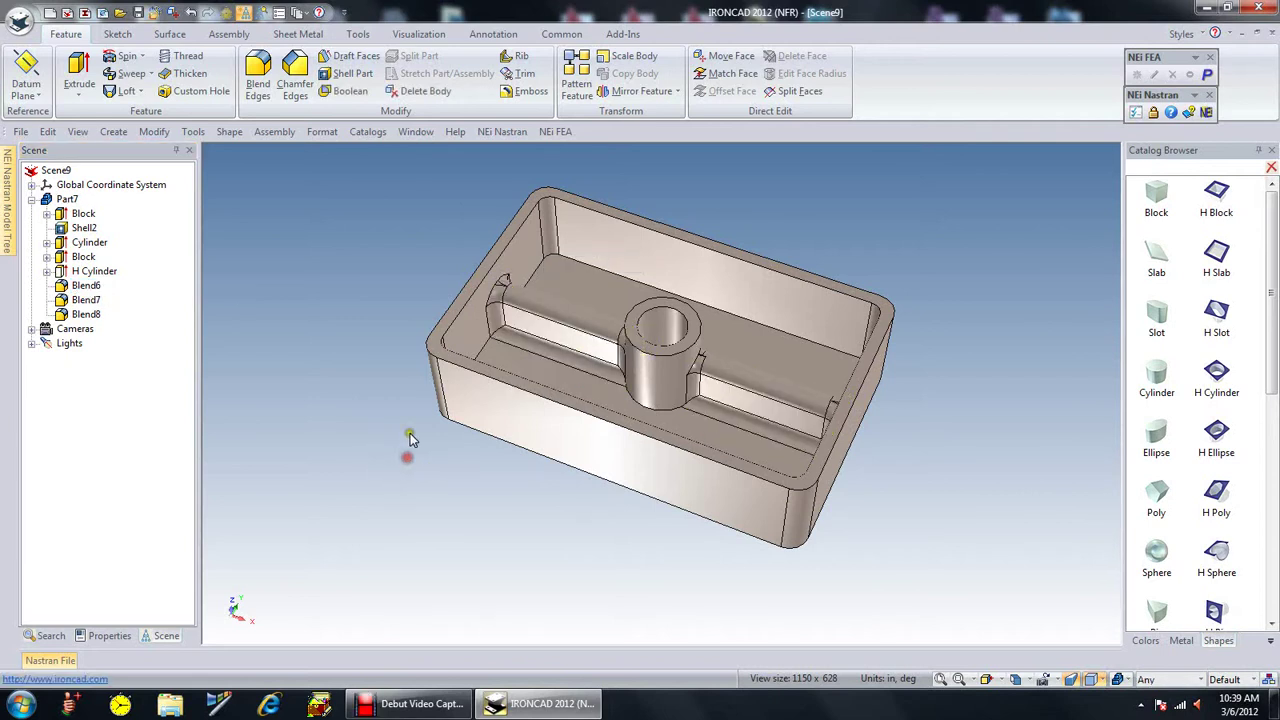
pyautogui.moveTo(901, 290); pyautogui.dragTo(628, 444, button='middle')
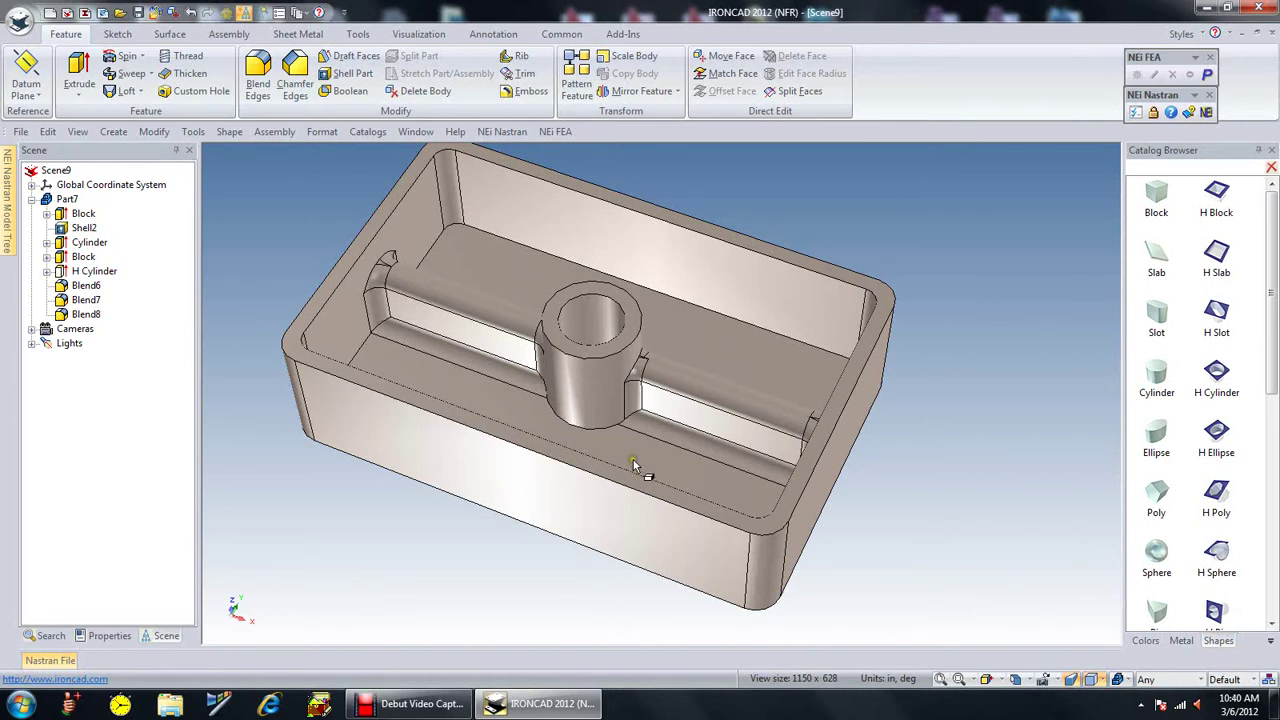
pyautogui.moveTo(628, 462); pyautogui.dragTo(651, 343)
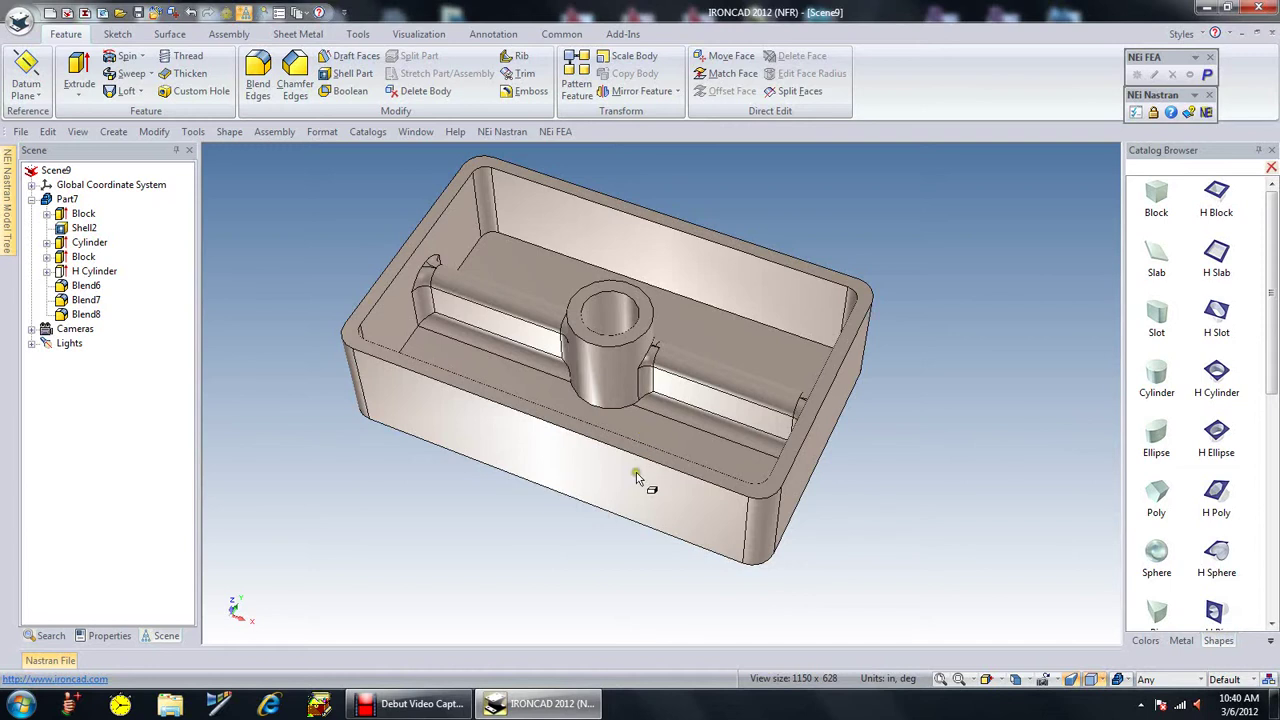
pyautogui.click(418, 703)
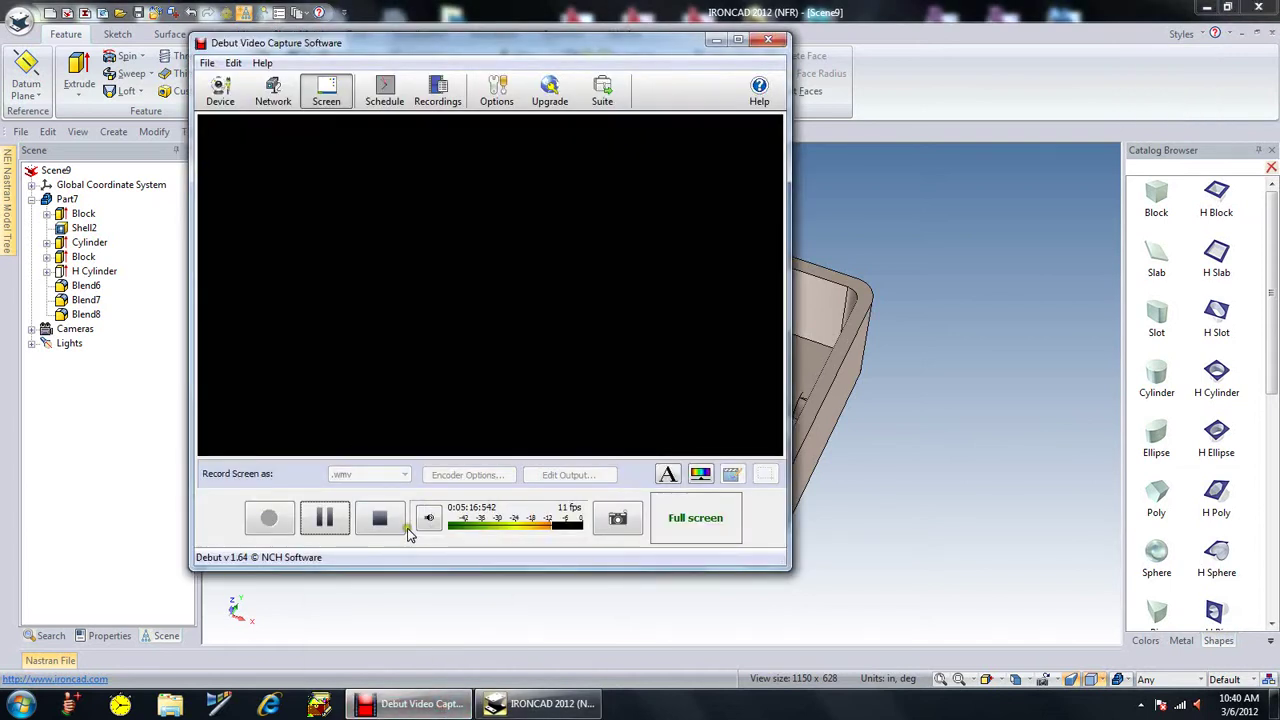